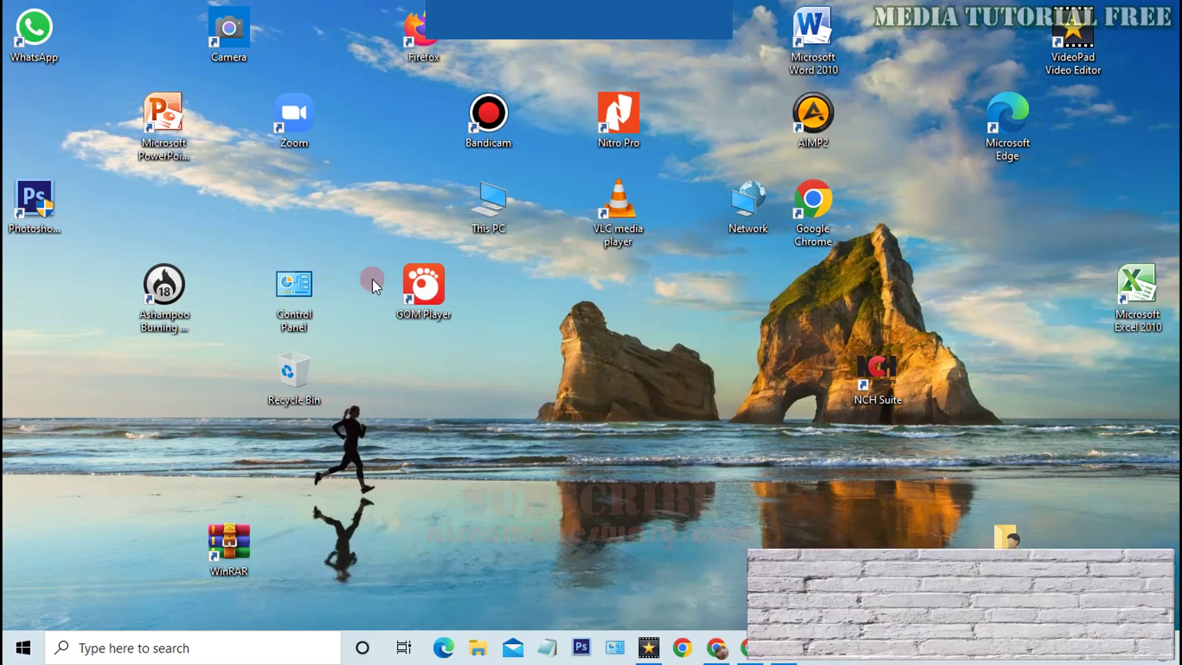
pyautogui.moveTo(107, 19); pyautogui.dragTo(344, 554)
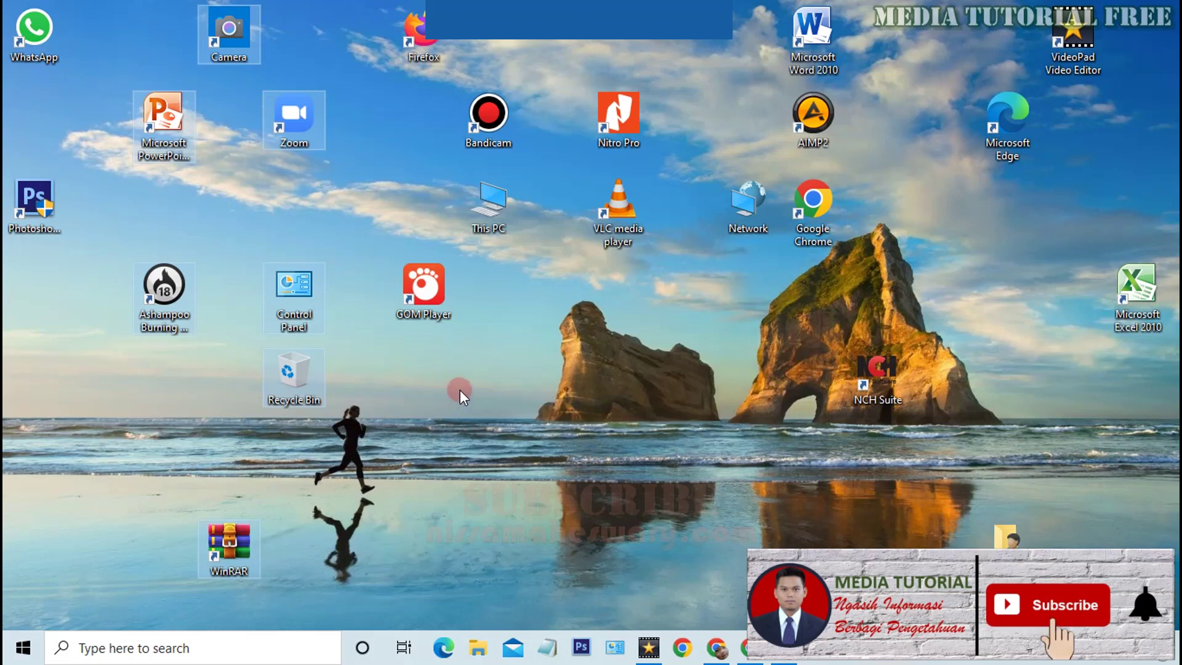
pyautogui.click(471, 375)
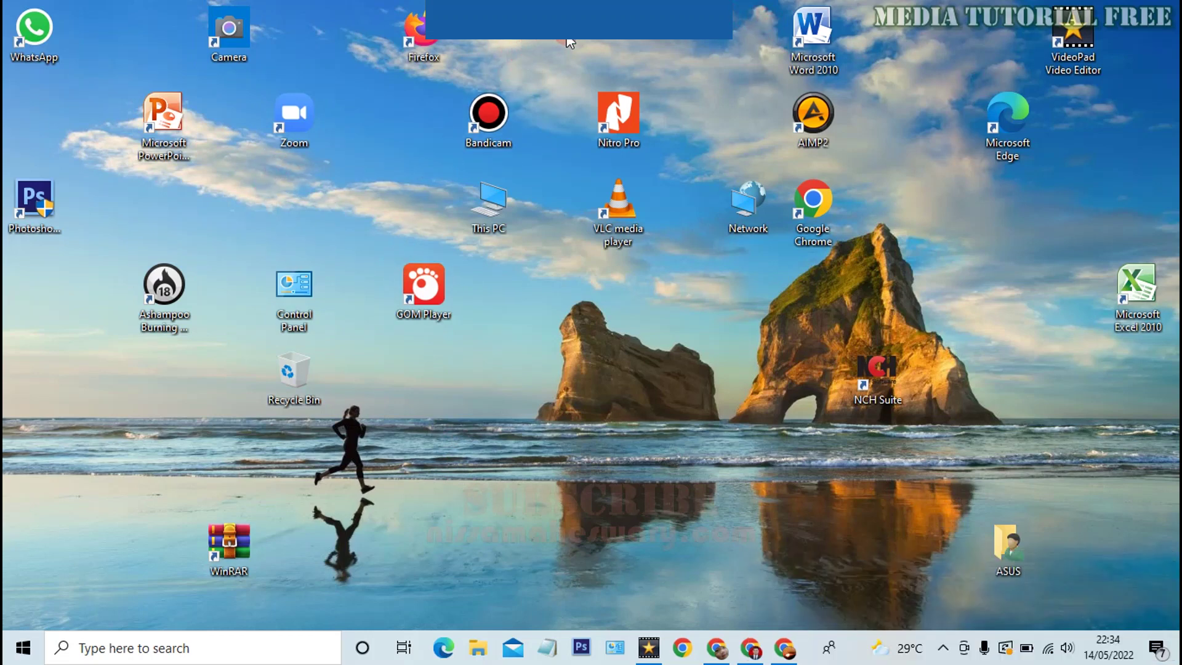
# Line up Firefox and Camera beside WhatsApp, and PowerPoint, Zoom and Bandicam in the row below them.
pyautogui.moveTo(412, 45); pyautogui.dragTo(88, 46)
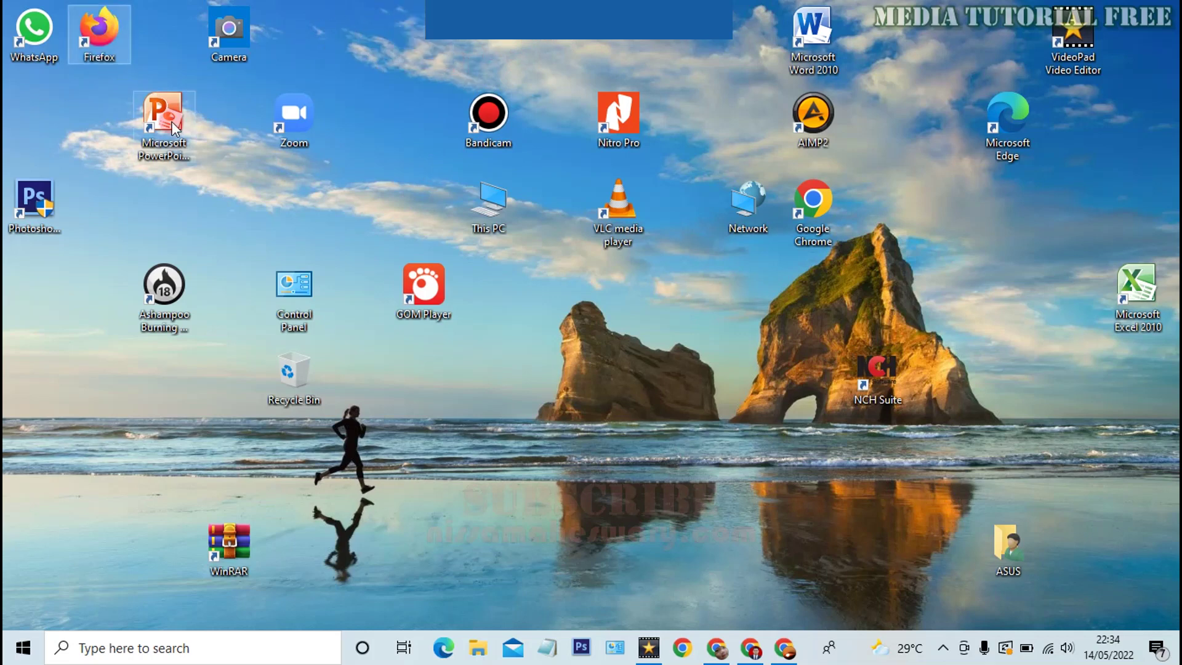
pyautogui.moveTo(146, 130); pyautogui.dragTo(39, 128)
pyautogui.moveTo(278, 112); pyautogui.dragTo(99, 117)
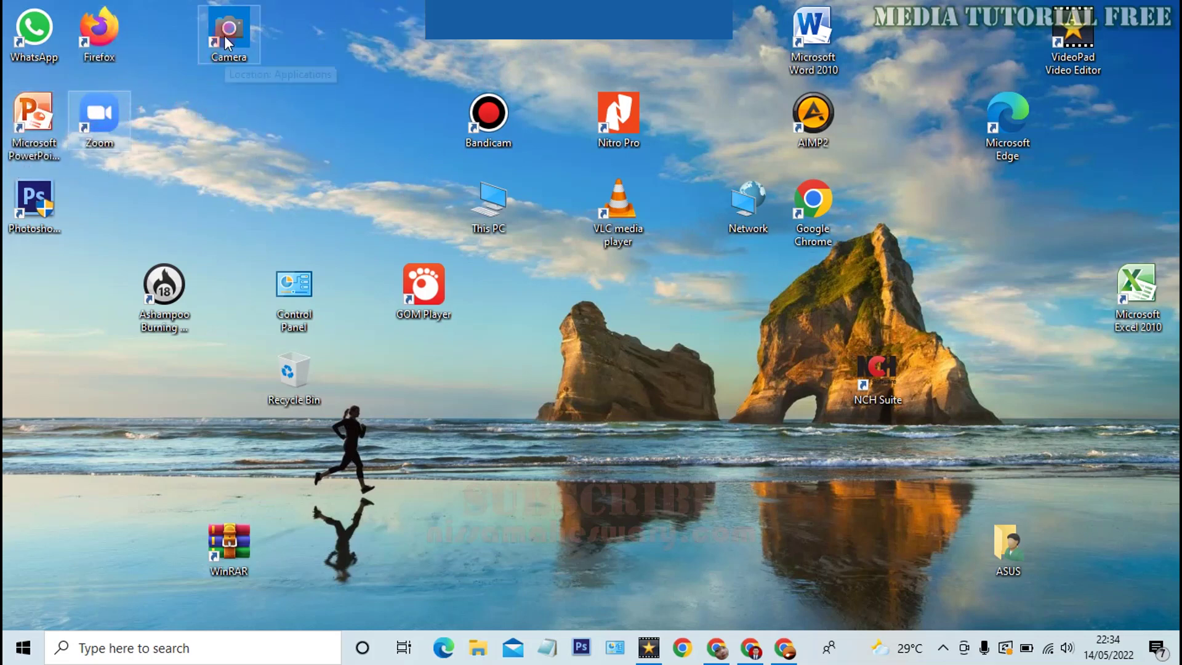
pyautogui.moveTo(224, 36); pyautogui.dragTo(180, 38)
pyautogui.moveTo(471, 114); pyautogui.dragTo(178, 119)
# Place Ashampoo and Control Panel beside Photoshop, and GOM Player, This PC and Recycle Bin in the row below them.
pyautogui.moveTo(176, 286); pyautogui.dragTo(108, 203)
pyautogui.moveTo(289, 280); pyautogui.dragTo(168, 200)
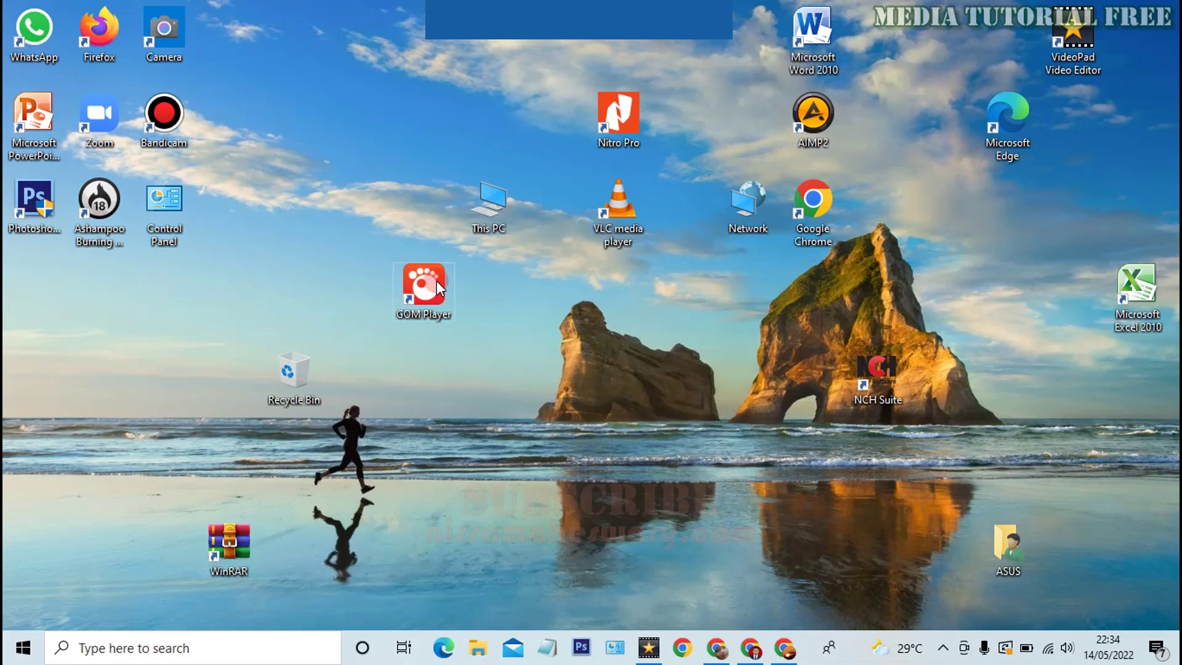
pyautogui.moveTo(425, 290); pyautogui.dragTo(36, 288)
pyautogui.moveTo(488, 212); pyautogui.dragTo(98, 292)
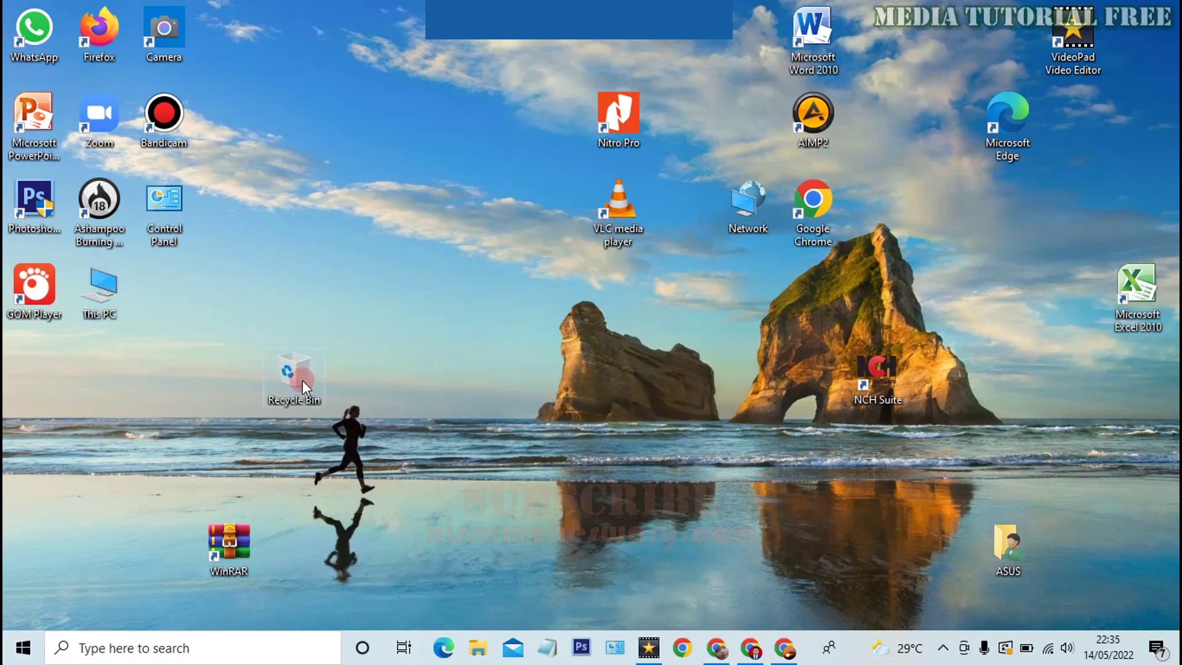
pyautogui.moveTo(301, 379); pyautogui.dragTo(188, 294)
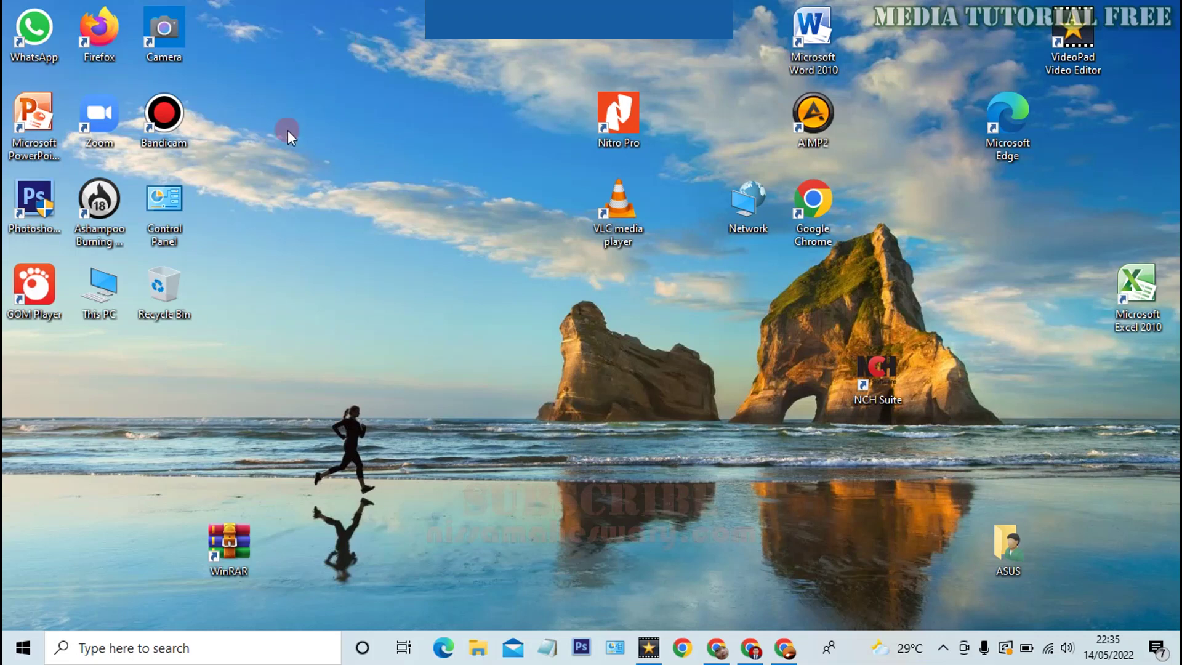
# Scatter the Bandicam, Control Panel, Recycle Bin, Ashampoo, Zoom and Camera icons across the empty desktop area.
pyautogui.moveTo(162, 120); pyautogui.dragTo(381, 49)
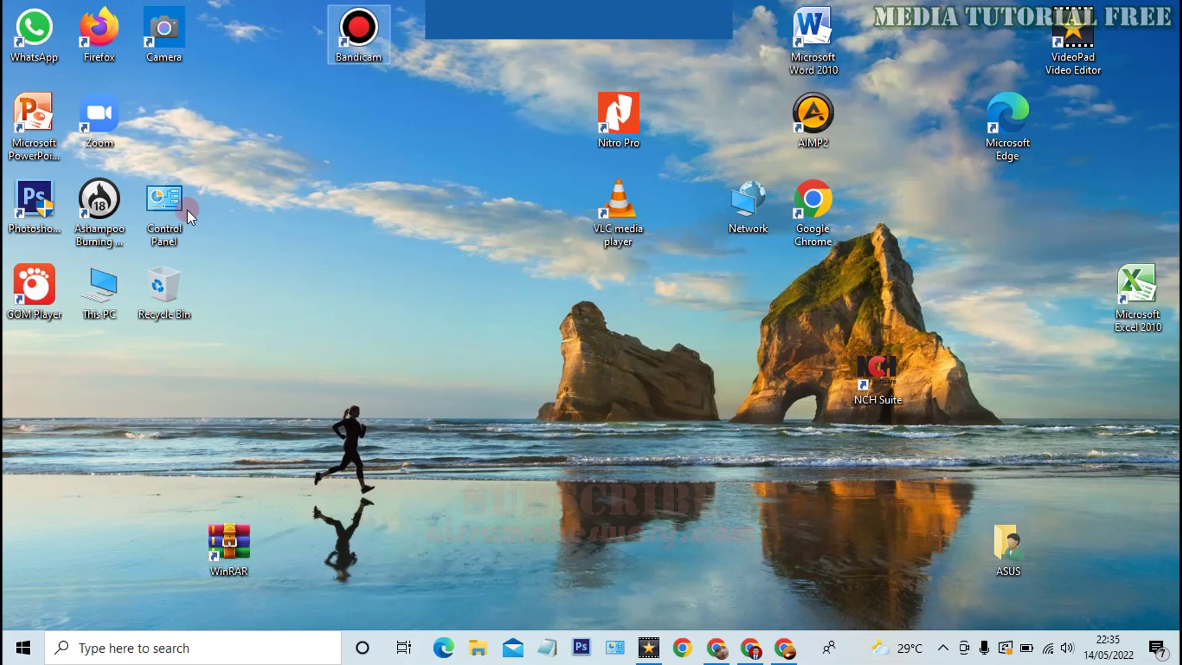
pyautogui.moveTo(187, 209); pyautogui.dragTo(513, 68)
pyautogui.moveTo(179, 284); pyautogui.dragTo(308, 373)
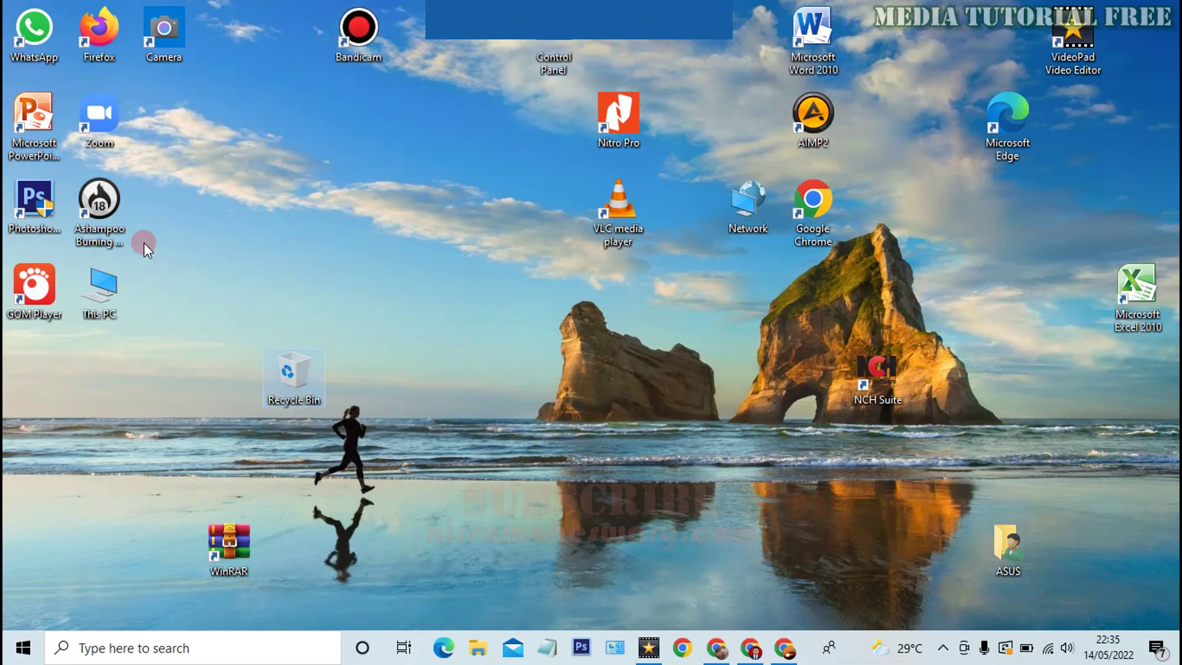
pyautogui.moveTo(101, 206); pyautogui.dragTo(360, 207)
pyautogui.moveTo(109, 110); pyautogui.dragTo(240, 115)
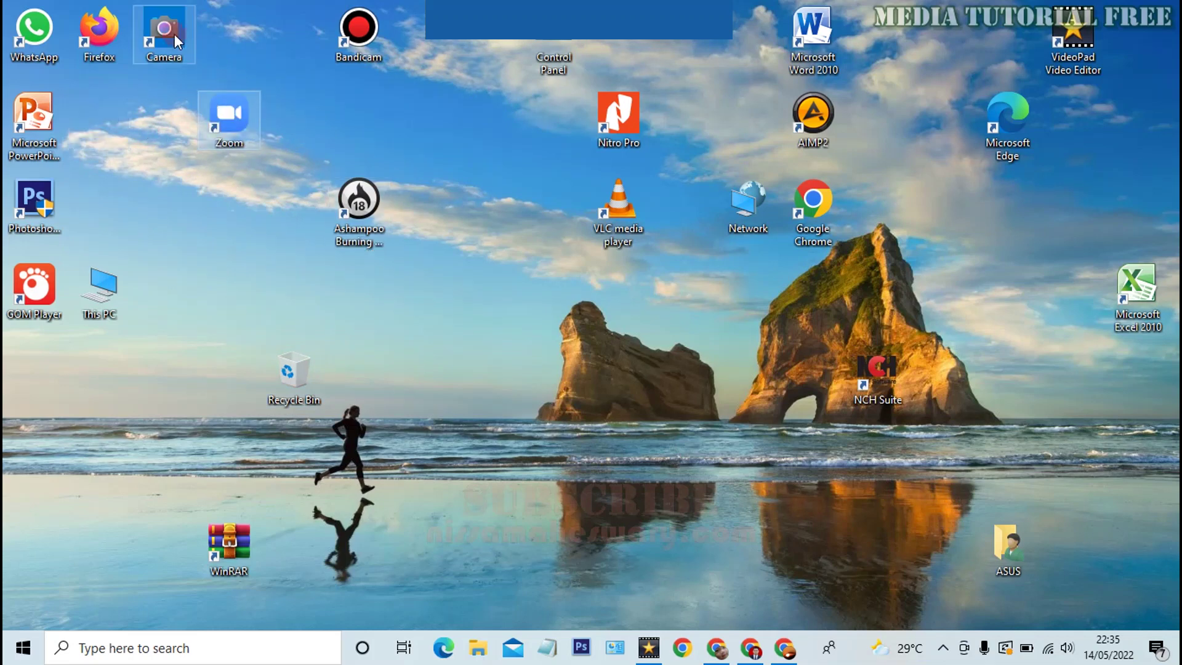
pyautogui.moveTo(175, 34); pyautogui.dragTo(478, 126)
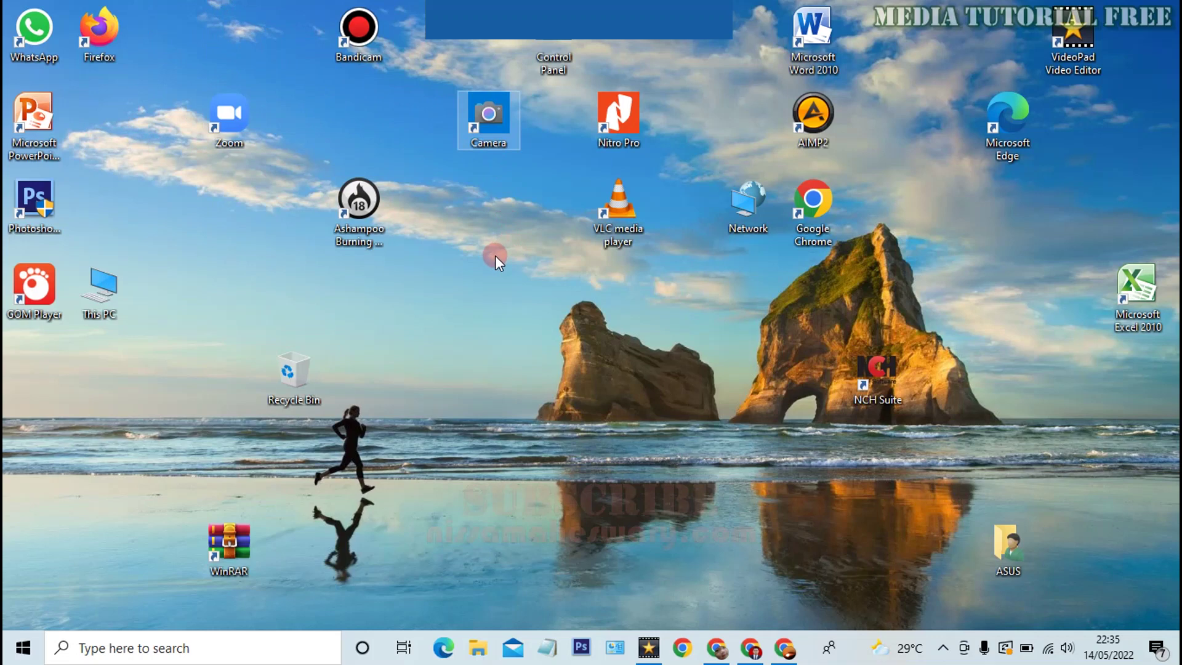
pyautogui.click(495, 256)
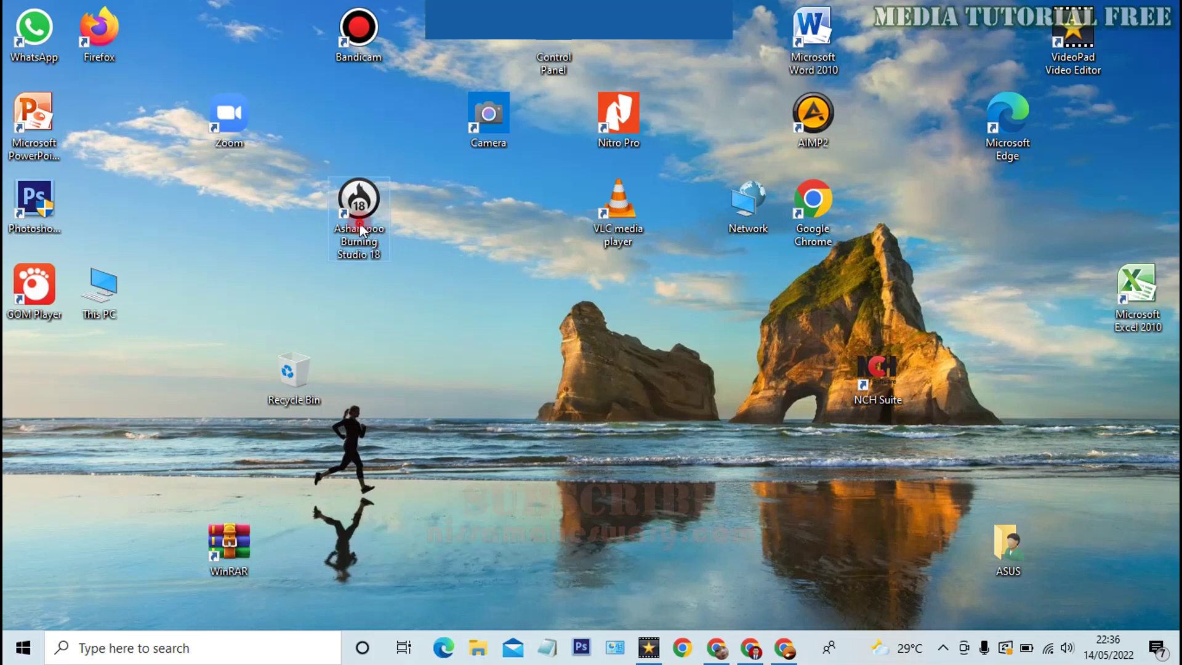
# Reposition the Ashampoo, Nitro Pro, VLC media player and Camera icons freely around the middle of the desktop.
pyautogui.moveTo(359, 201); pyautogui.dragTo(423, 373)
pyautogui.moveTo(609, 123); pyautogui.dragTo(354, 292)
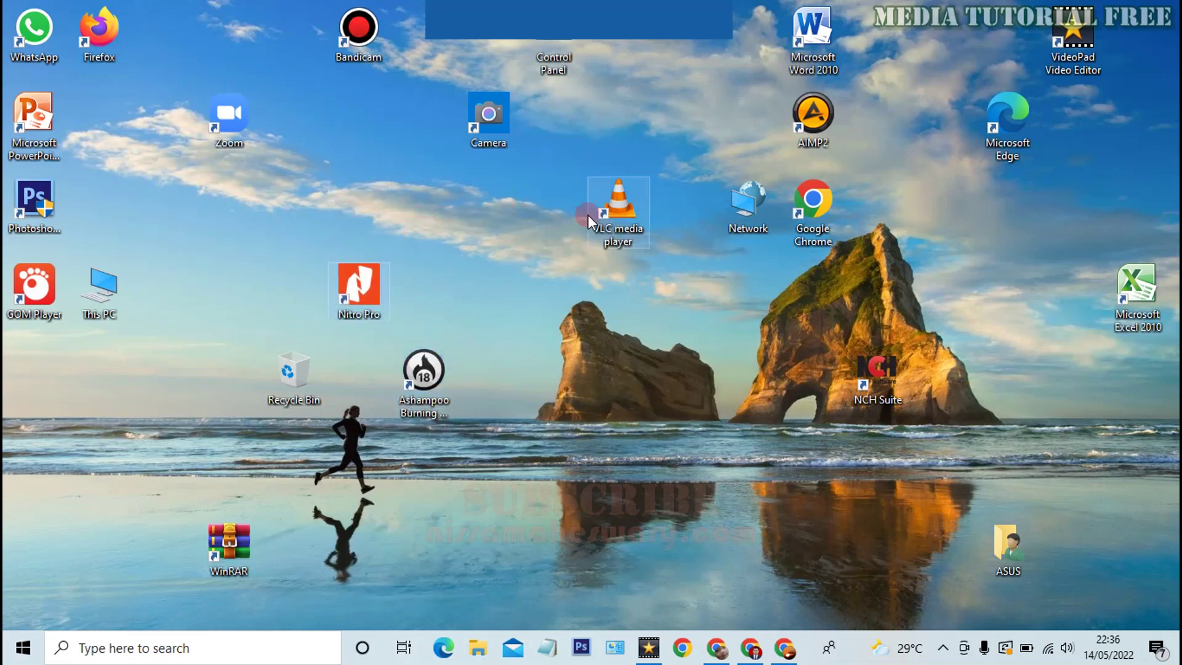
pyautogui.moveTo(615, 213); pyautogui.dragTo(680, 218)
pyautogui.moveTo(499, 128); pyautogui.dragTo(517, 206)
pyautogui.moveTo(363, 289); pyautogui.dragTo(368, 239)
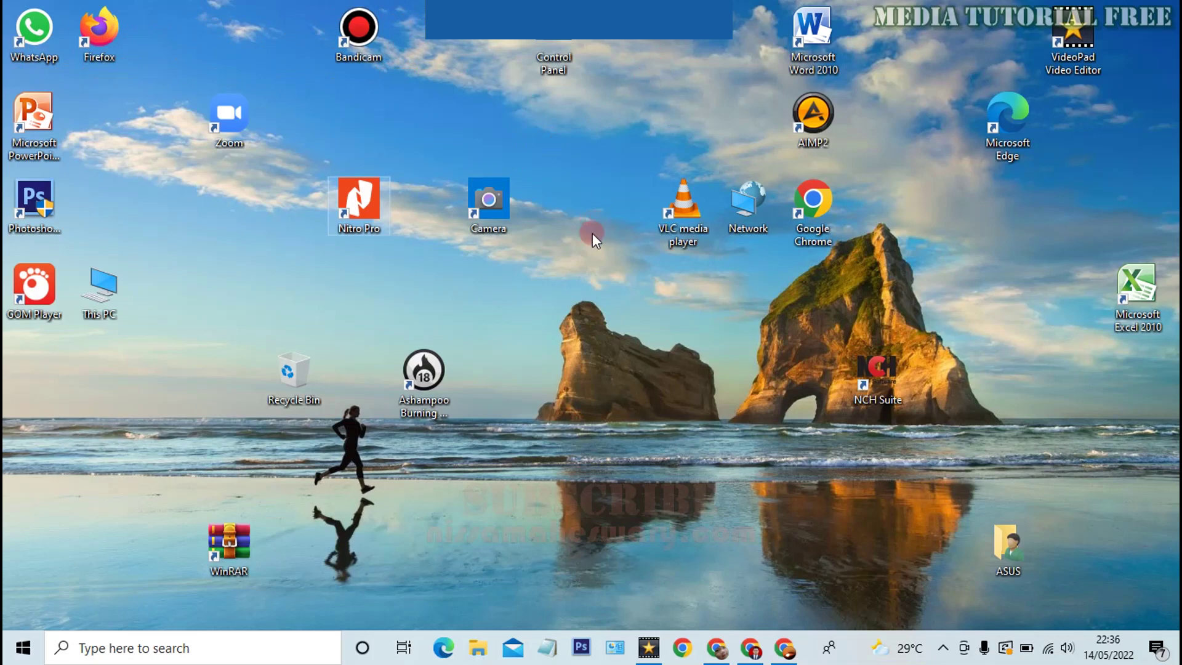
# Turn on Auto arrange icons for the scattered desktop icons.
pyautogui.rightClick(556, 209)
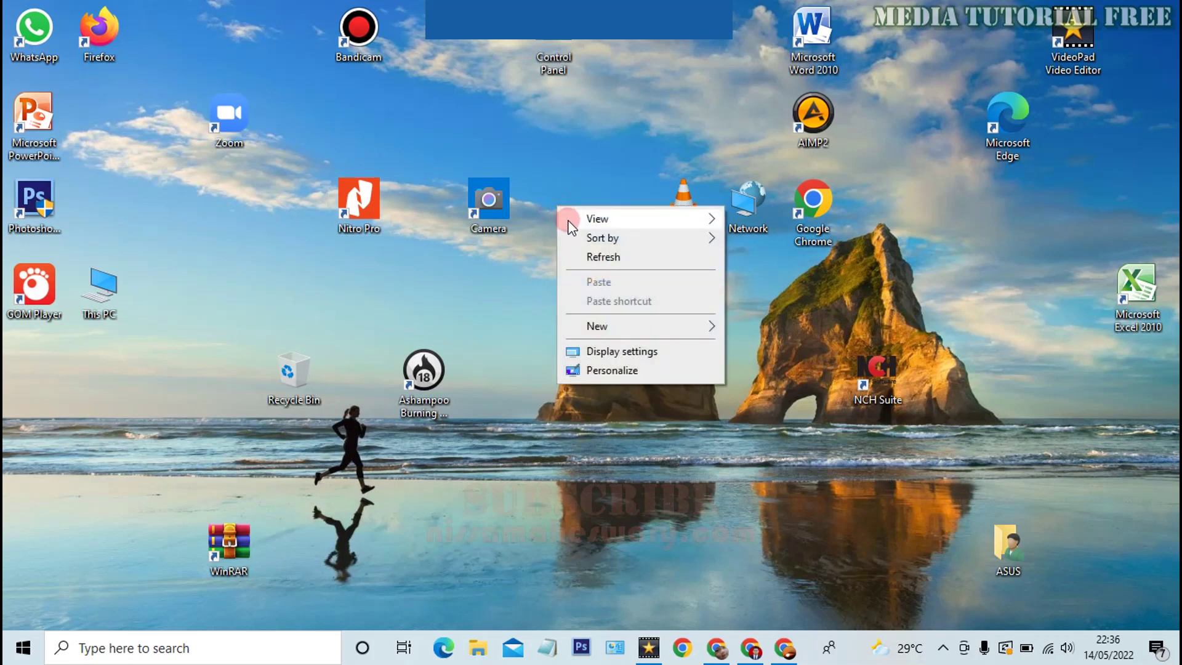
pyautogui.moveTo(656, 215)
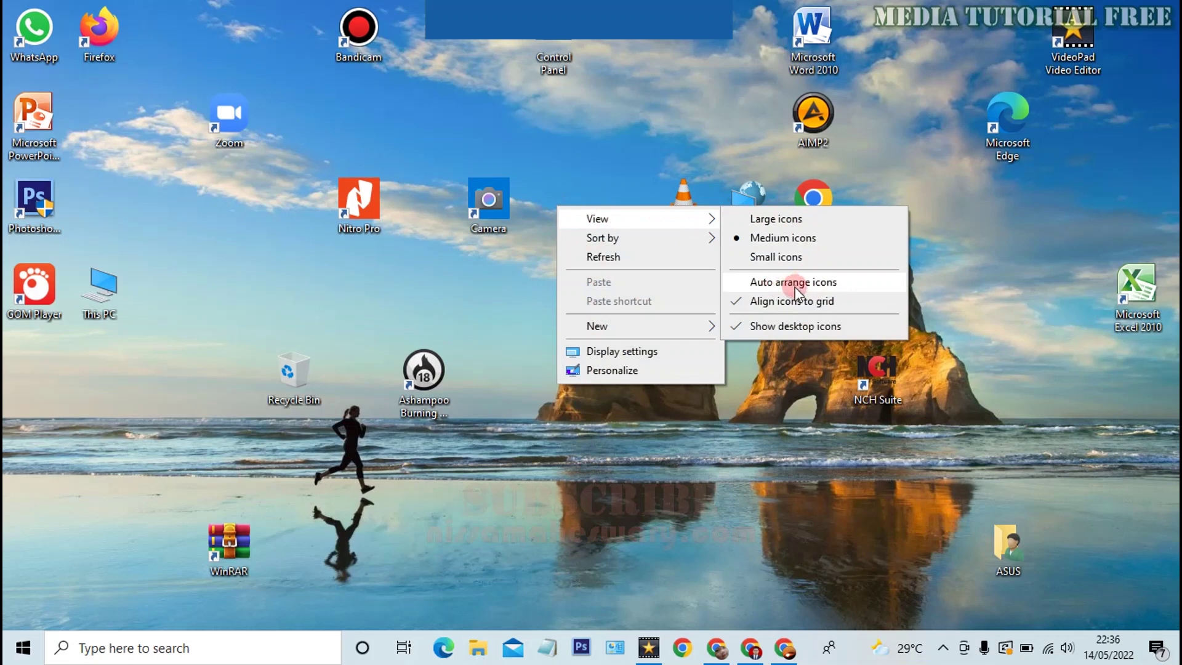
pyautogui.click(858, 282)
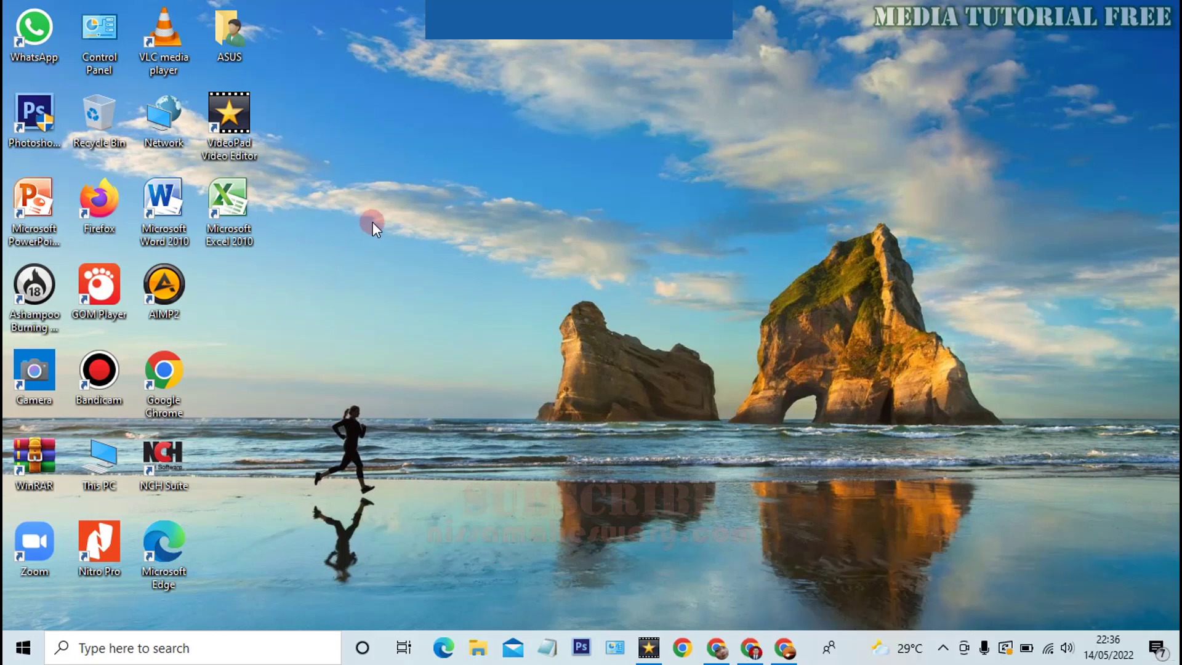
# Turn off Auto arrange icons on the desktop so the icons can be placed freely.
pyautogui.rightClick(571, 66)
pyautogui.moveTo(656, 81)
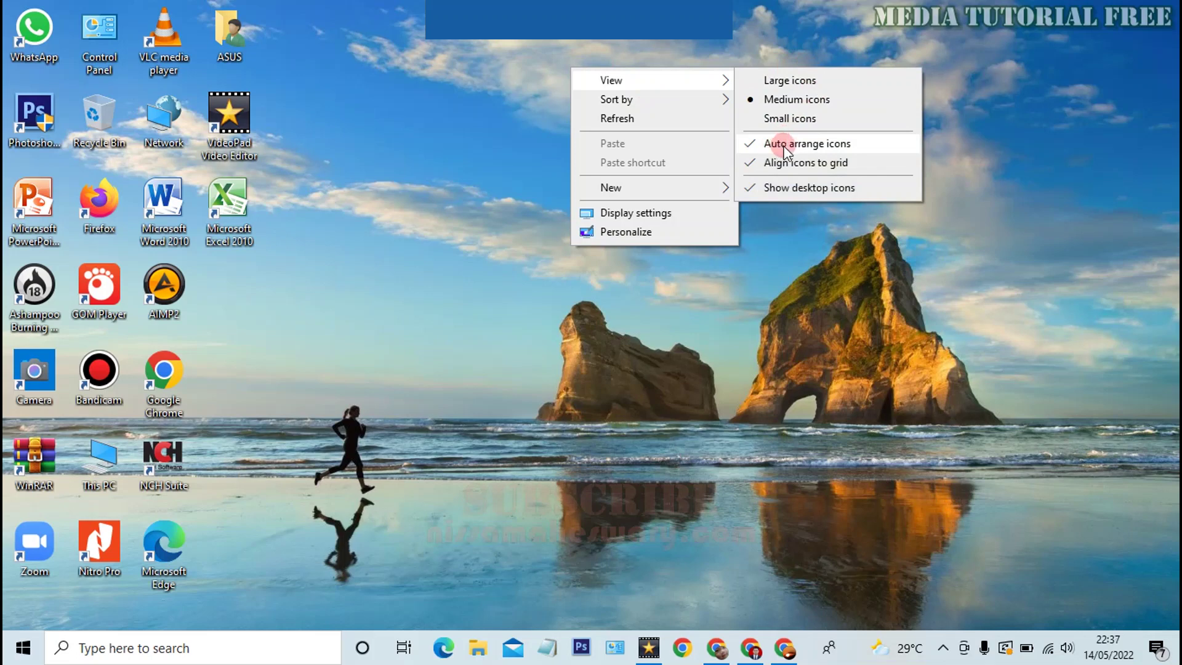
pyautogui.moveTo(294, 600); pyautogui.dragTo(3, 5)
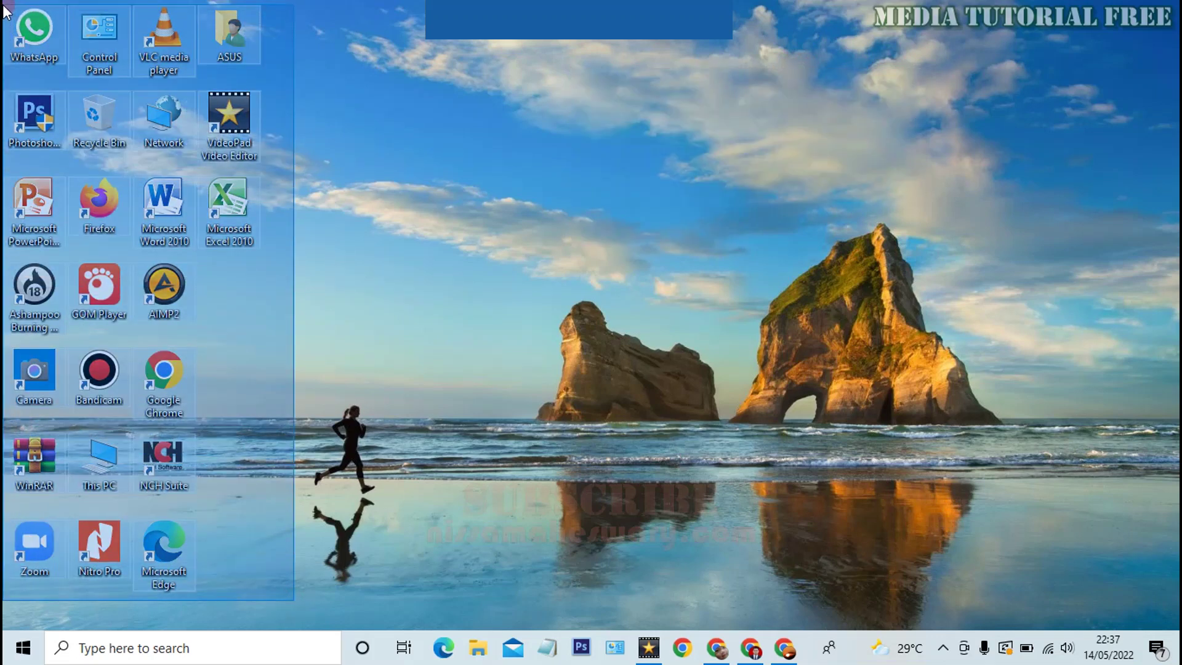
pyautogui.moveTo(3, 6); pyautogui.dragTo(3, 6)
pyautogui.click(430, 77)
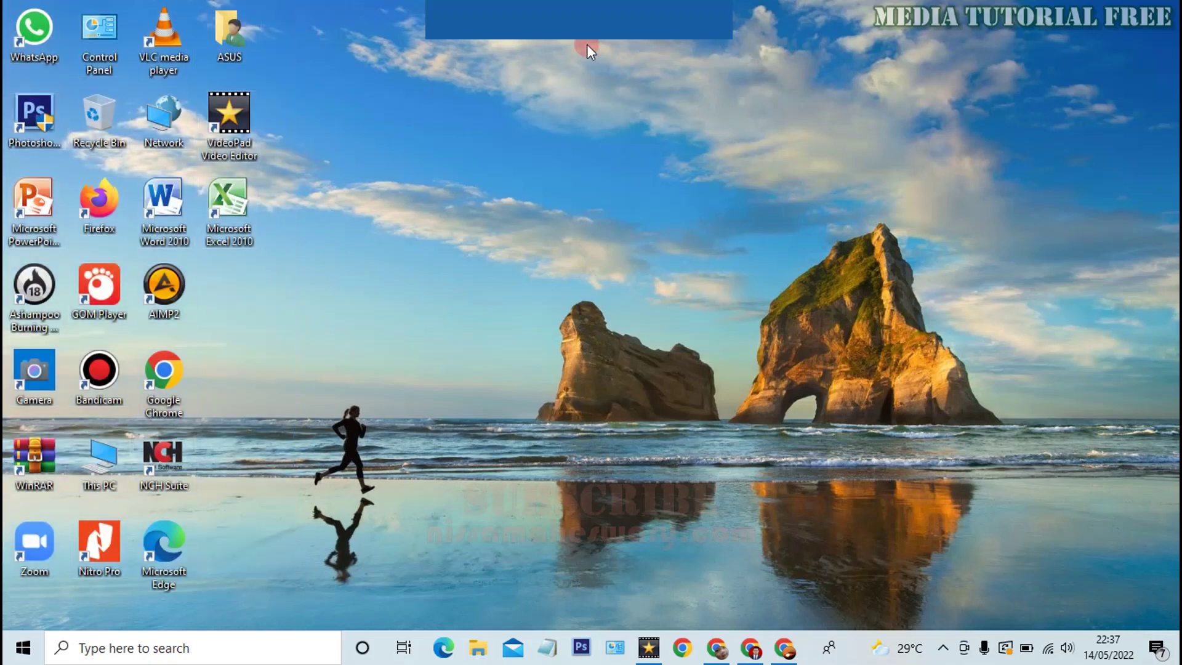
pyautogui.rightClick(587, 45)
pyautogui.click(525, 81)
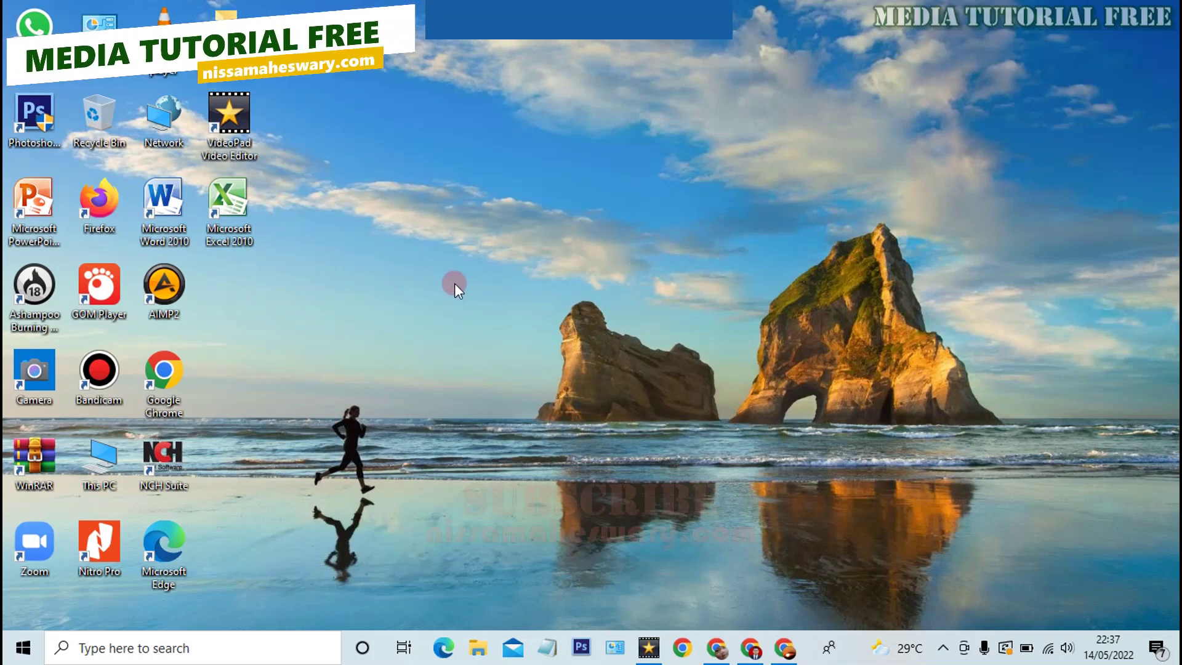
# Move the Excel, VideoPad, Word and Network icons out of the icon columns, and put AIMP2 in Word's former place.
pyautogui.moveTo(228, 206); pyautogui.dragTo(426, 86)
pyautogui.moveTo(243, 123); pyautogui.dragTo(314, 274)
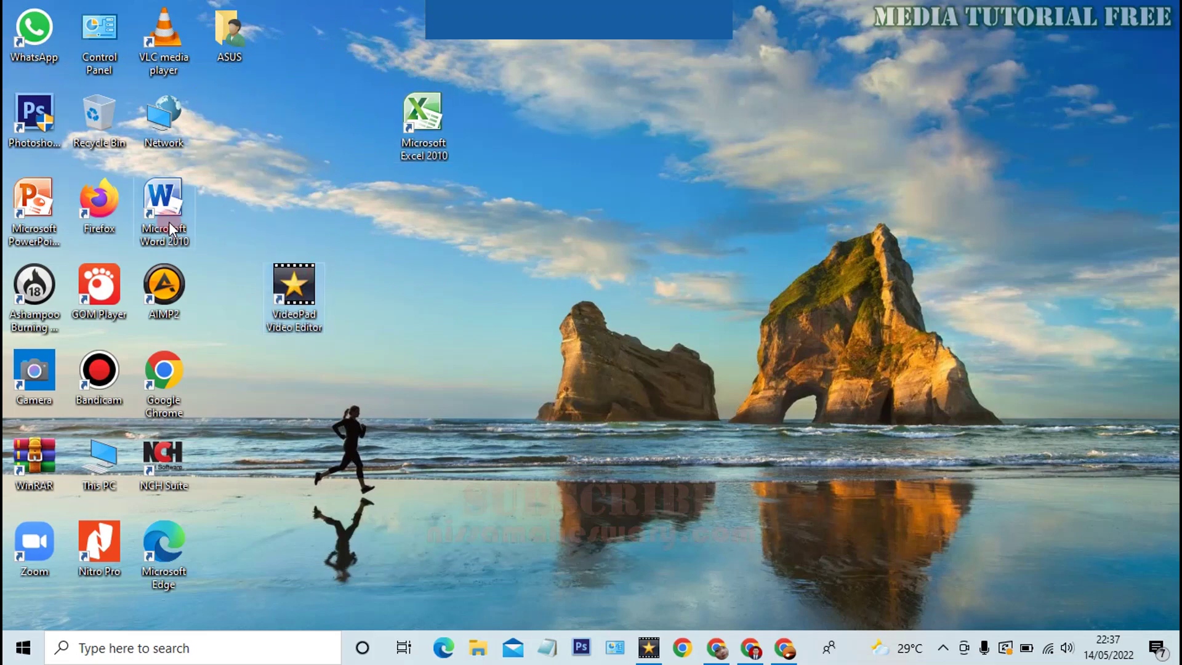
pyautogui.moveTo(169, 222); pyautogui.dragTo(300, 113)
pyautogui.moveTo(264, 185); pyautogui.dragTo(500, 210)
pyautogui.moveTo(162, 290); pyautogui.dragTo(193, 191)
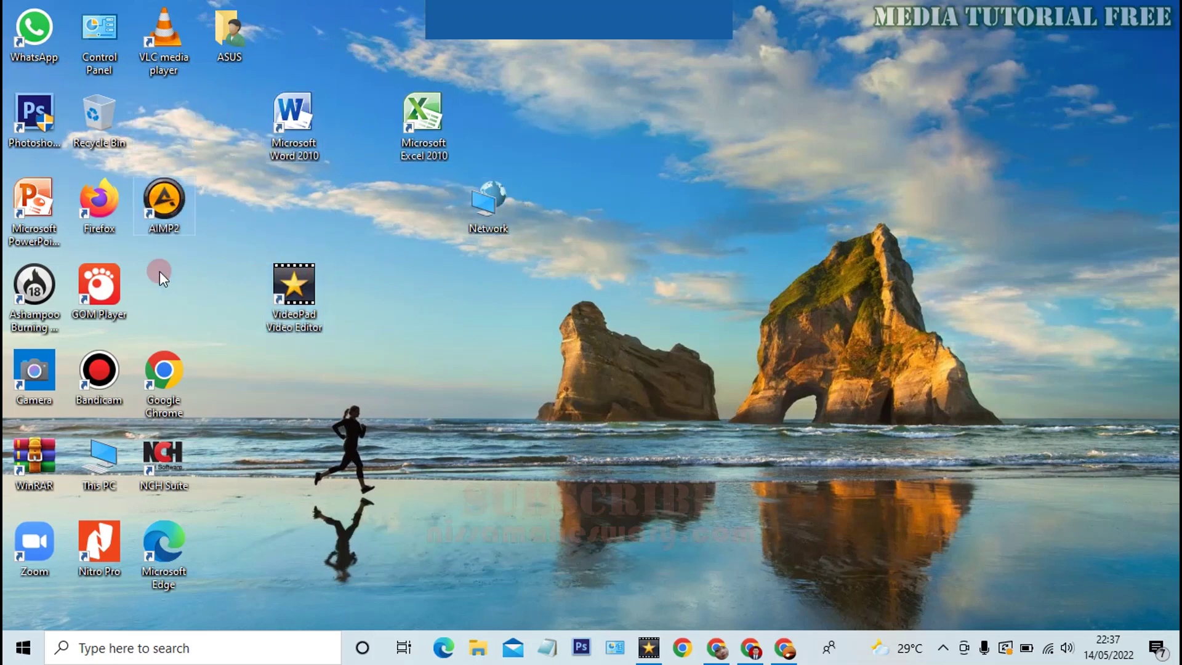
# Move the Google Chrome, VideoPad and NCH Suite icons to other free spots on the desktop.
pyautogui.moveTo(164, 369); pyautogui.dragTo(341, 337)
pyautogui.moveTo(299, 302); pyautogui.dragTo(237, 385)
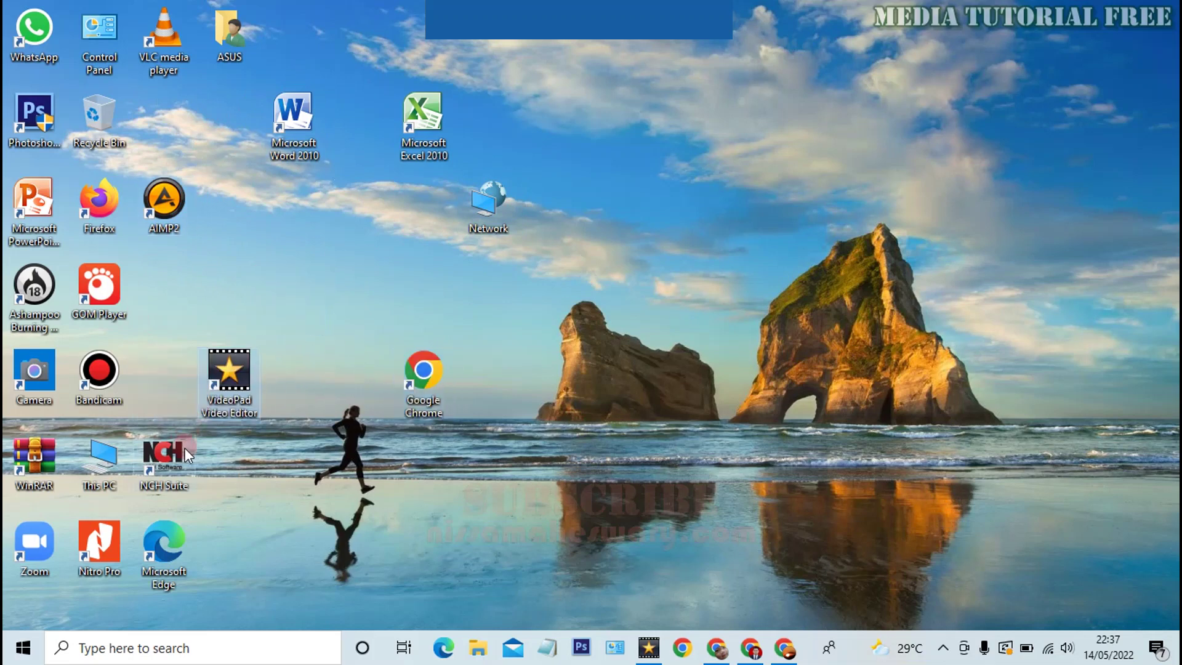
pyautogui.moveTo(184, 448); pyautogui.dragTo(323, 240)
pyautogui.click(671, 91)
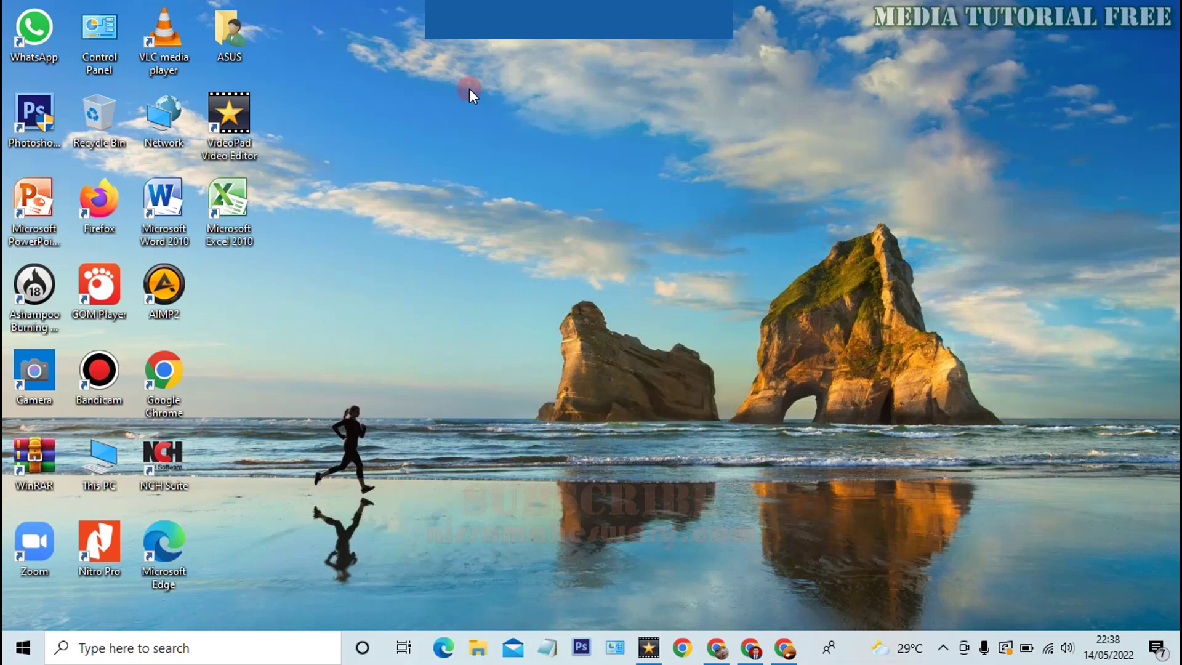
# Show the desktop's icon view options and examine the Auto arrange icons setting.
pyautogui.rightClick(466, 130)
pyautogui.moveTo(562, 143)
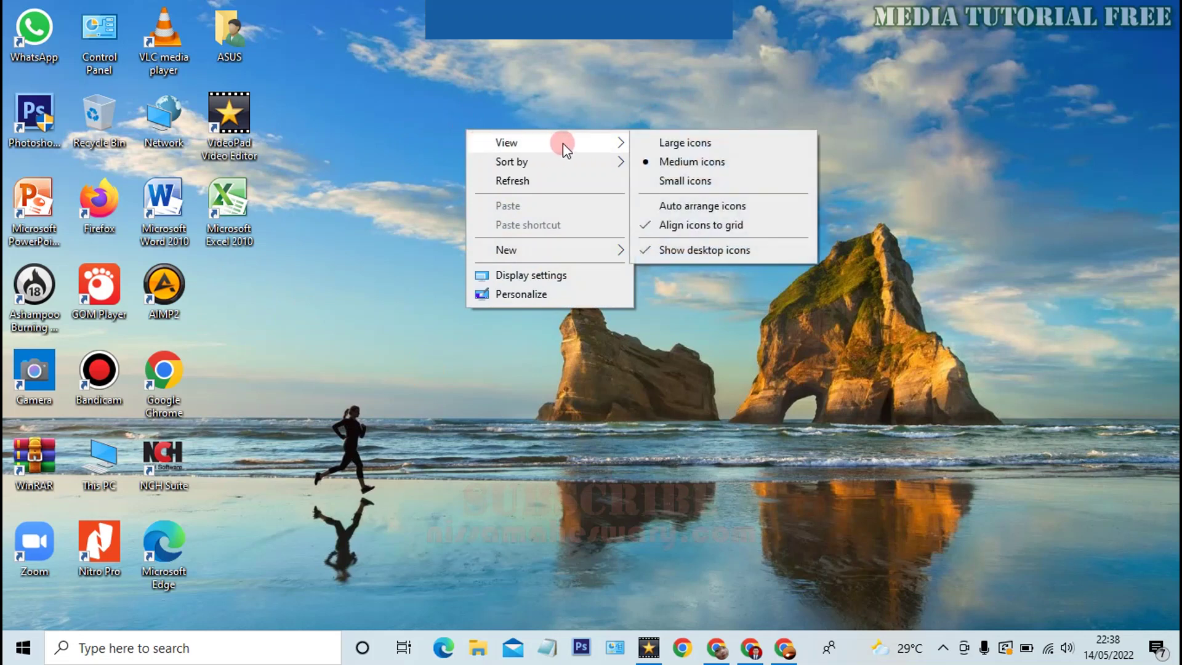
pyautogui.click(650, 205)
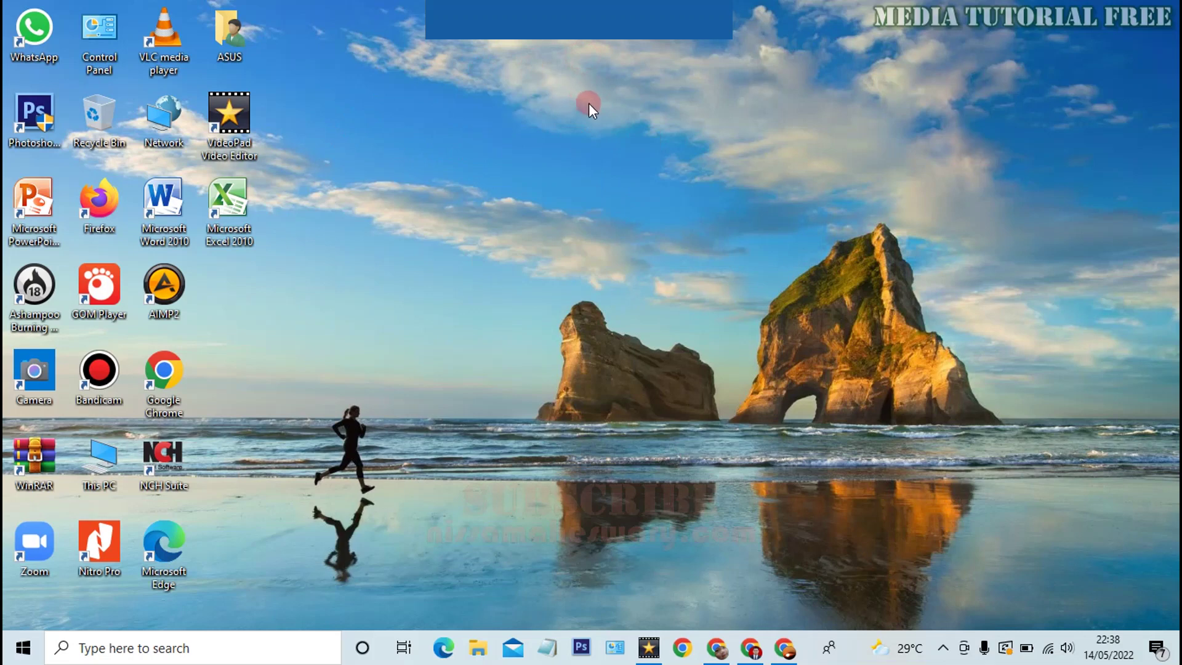
# Move the Excel, AIMP2, VideoPad and Word icons out of the icon columns to free spots on the desktop.
pyautogui.moveTo(228, 206); pyautogui.dragTo(294, 292)
pyautogui.moveTo(164, 286); pyautogui.dragTo(424, 200)
pyautogui.moveTo(231, 120); pyautogui.dragTo(358, 123)
pyautogui.moveTo(164, 209); pyautogui.dragTo(229, 289)
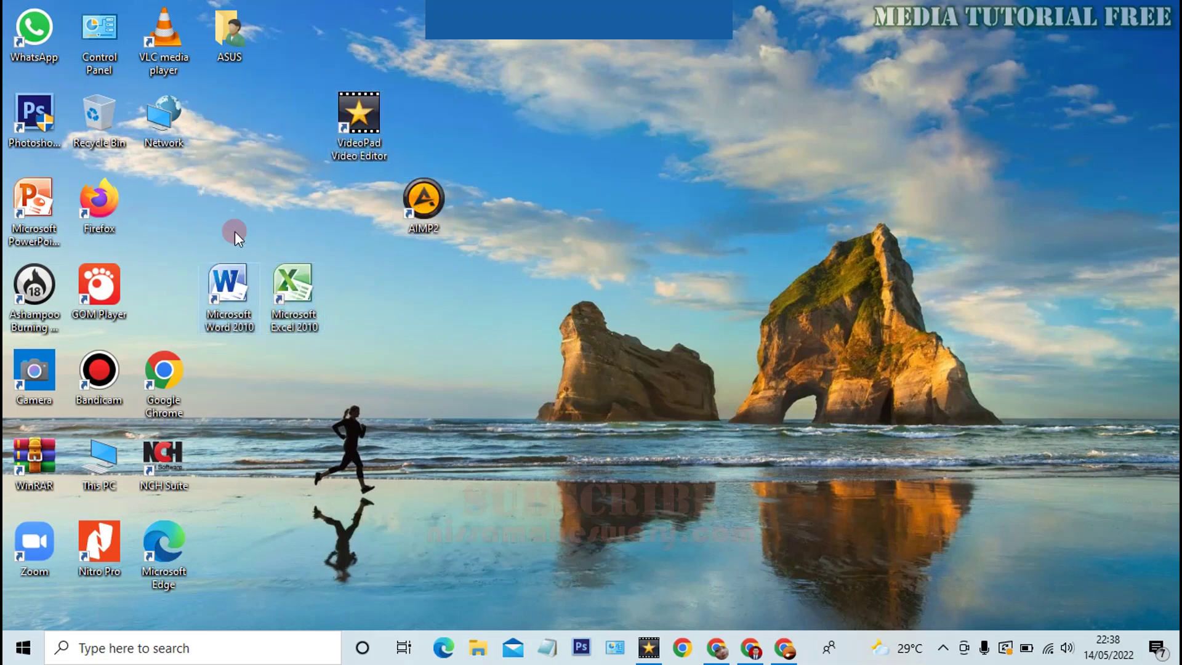
# Return the VideoPad, Word, Excel and AIMP2 icons to their original places in the icon columns.
pyautogui.moveTo(355, 135); pyautogui.dragTo(231, 137)
pyautogui.moveTo(227, 312); pyautogui.dragTo(169, 216)
pyautogui.moveTo(270, 279); pyautogui.dragTo(222, 200)
pyautogui.moveTo(424, 203); pyautogui.dragTo(168, 302)
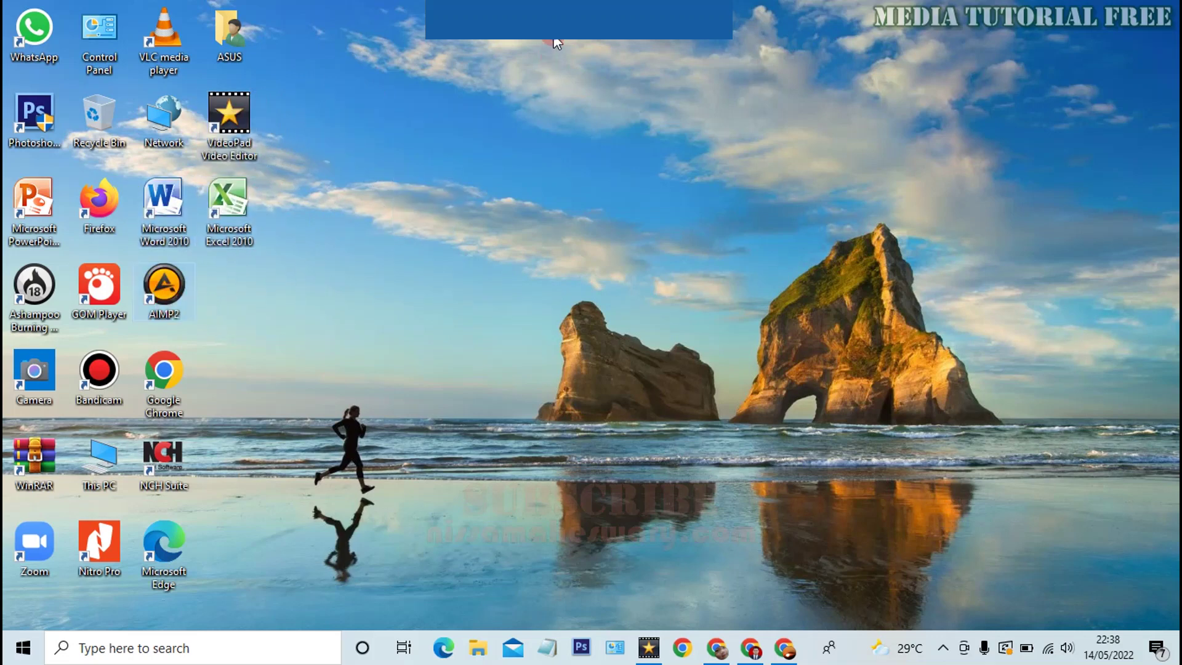
# Enable Auto arrange icons for the desktop again.
pyautogui.rightClick(554, 40)
pyautogui.rightClick(424, 223)
pyautogui.moveTo(504, 236)
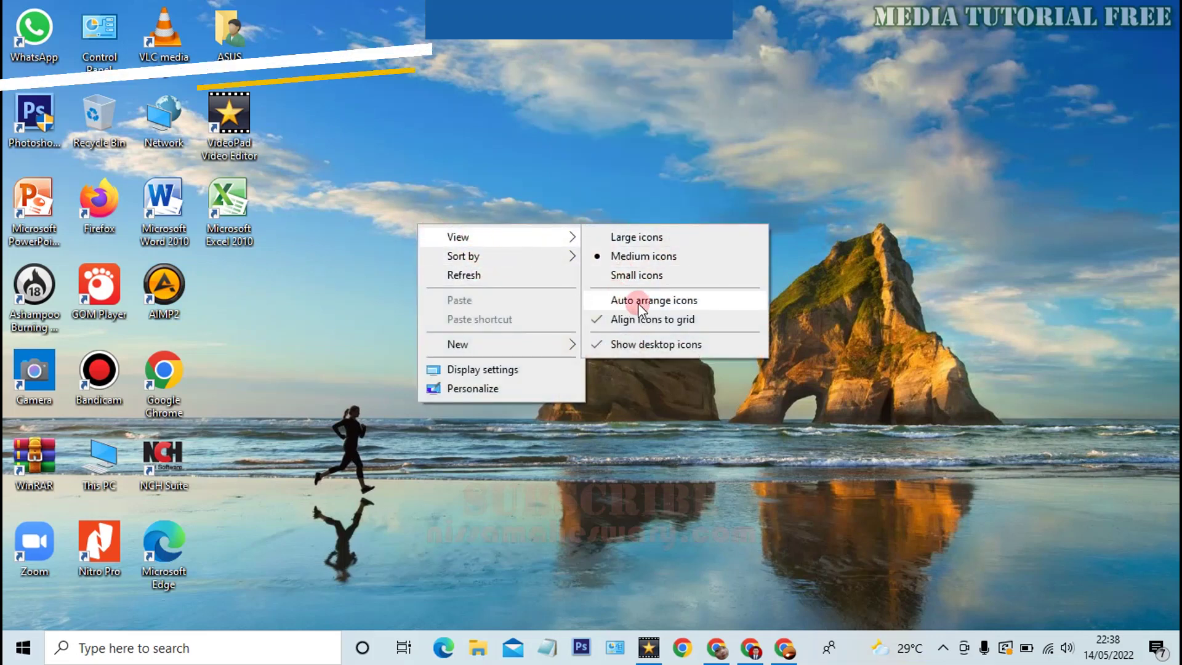
pyautogui.click(608, 302)
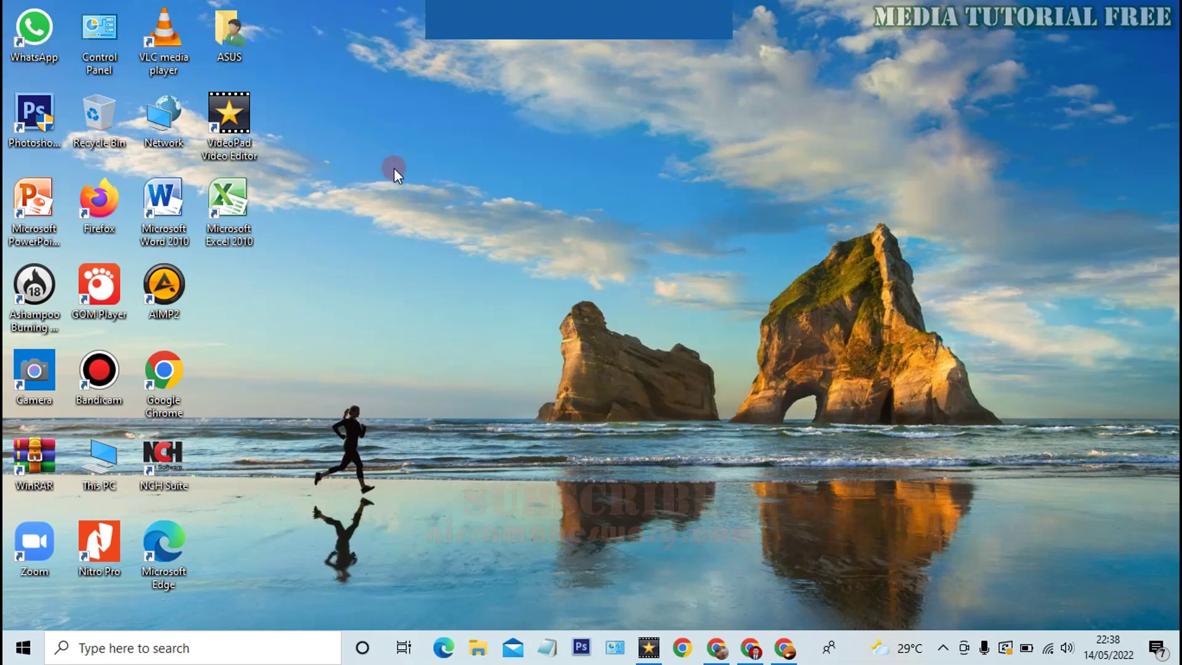
# Try to move VideoPad, ASUS and other icons from the last two columns into the empty desktop area with Auto arrange on.
pyautogui.moveTo(227, 120); pyautogui.dragTo(432, 121)
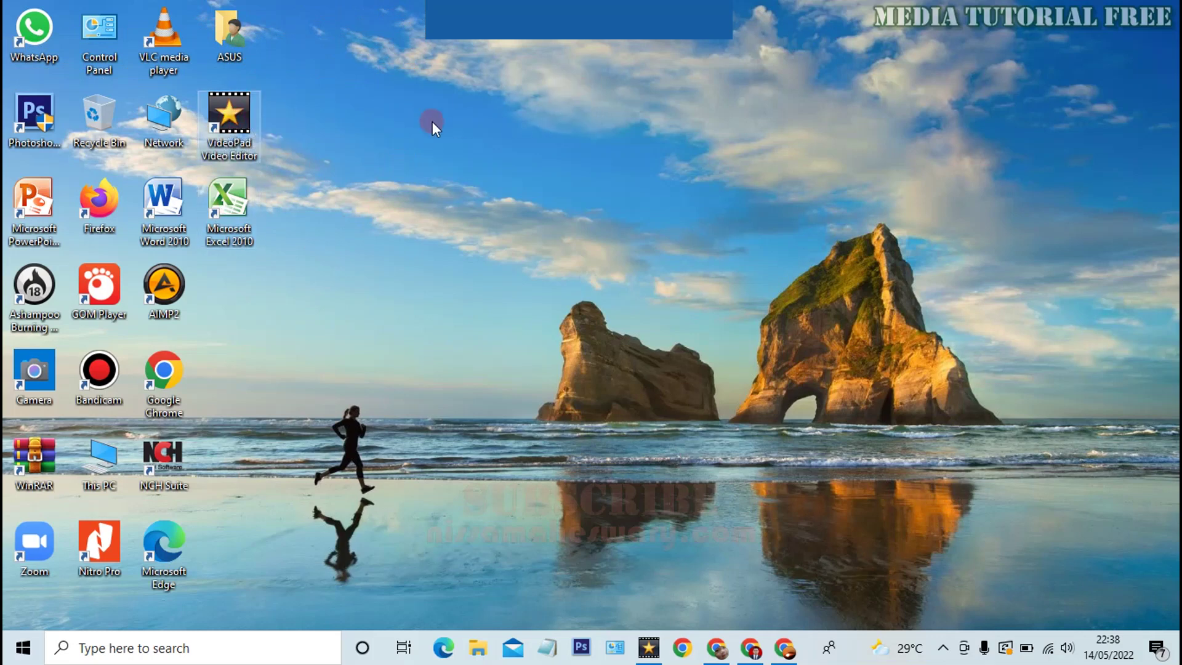
pyautogui.moveTo(231, 36); pyautogui.dragTo(583, 94)
pyautogui.moveTo(163, 284); pyautogui.dragTo(465, 374)
pyautogui.moveTo(164, 370); pyautogui.dragTo(345, 234)
pyautogui.moveTo(229, 198); pyautogui.dragTo(411, 297)
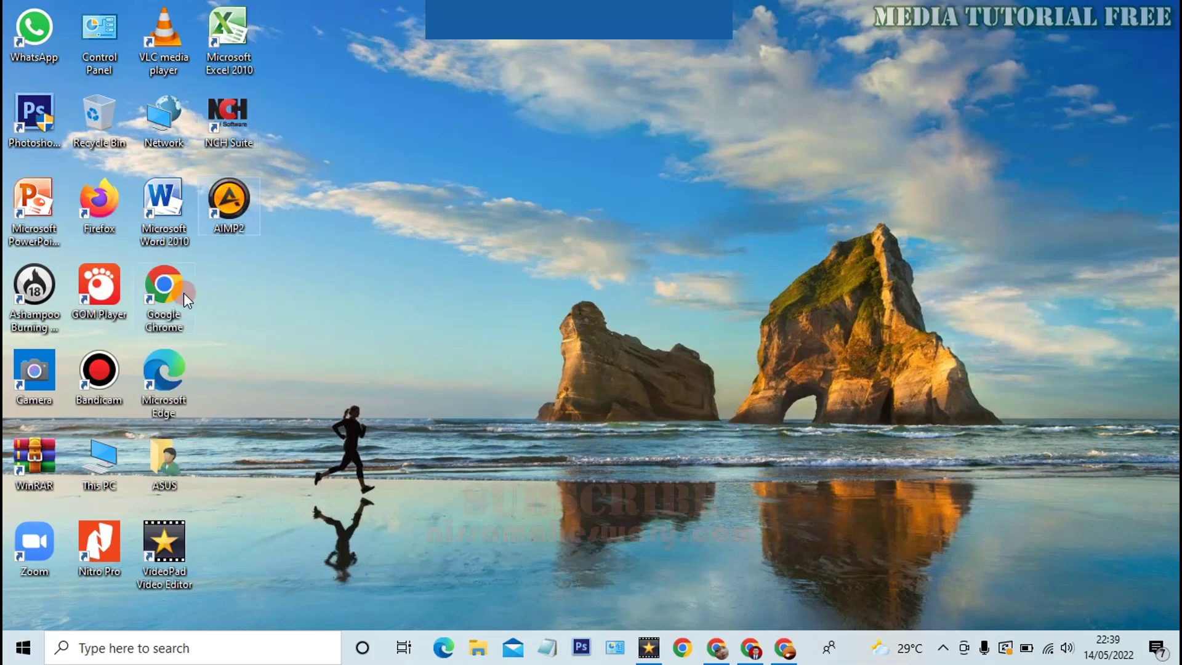
# Try to move Google Chrome and the icons below it out of the third column into the empty desktop area.
pyautogui.moveTo(183, 293); pyautogui.dragTo(379, 289)
pyautogui.moveTo(186, 400); pyautogui.dragTo(408, 93)
pyautogui.moveTo(197, 475); pyautogui.dragTo(389, 269)
pyautogui.click(153, 392)
pyautogui.moveTo(153, 391); pyautogui.dragTo(434, 252)
# Disable Auto arrange icons for the desktop.
pyautogui.rightClick(497, 119)
pyautogui.moveTo(633, 126)
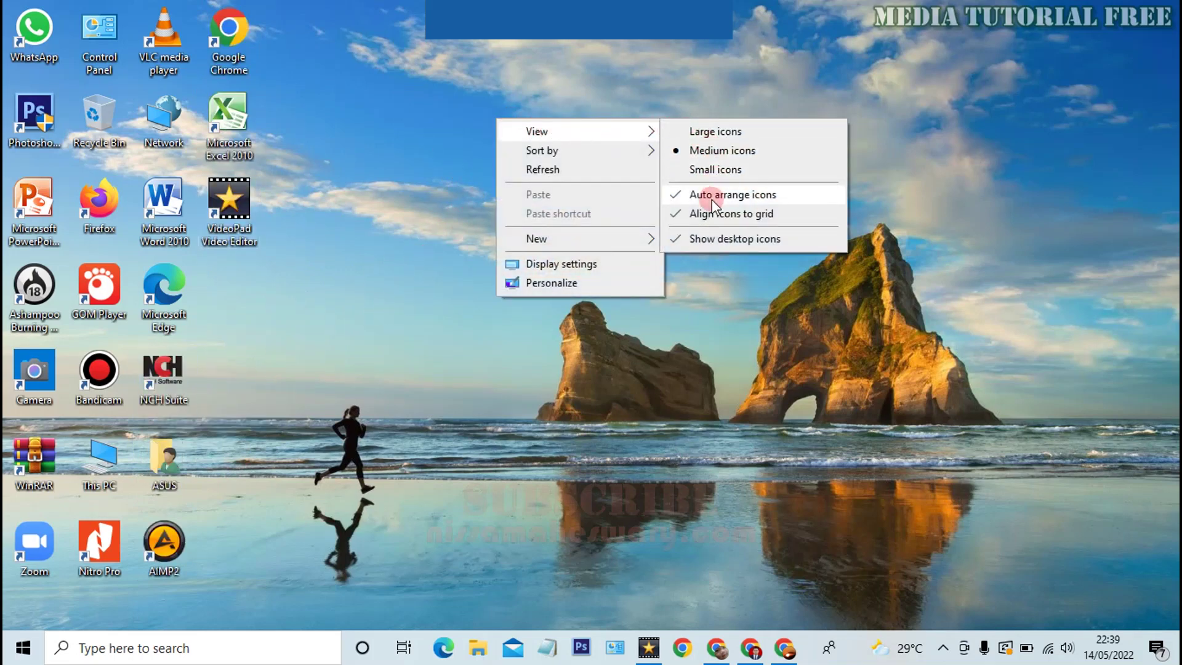
pyautogui.click(677, 195)
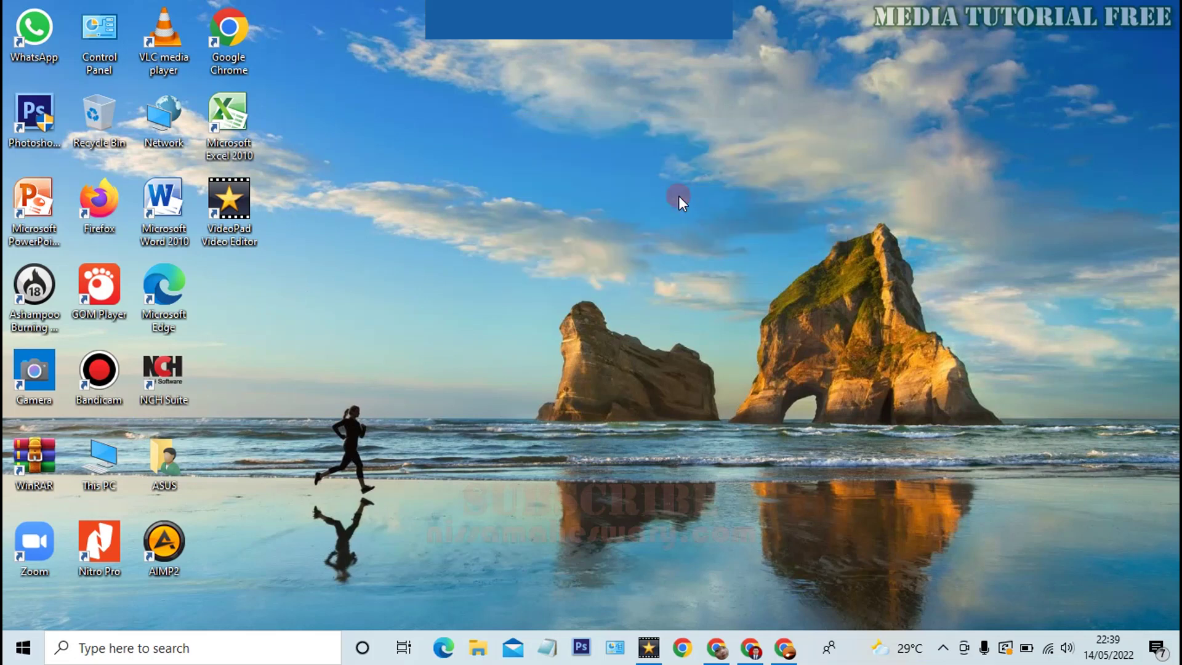
# Scatter VideoPad, Excel, Word, Edge, NCH Suite, ASUS and GOM Player across the empty desktop area.
pyautogui.moveTo(203, 196); pyautogui.dragTo(526, 202)
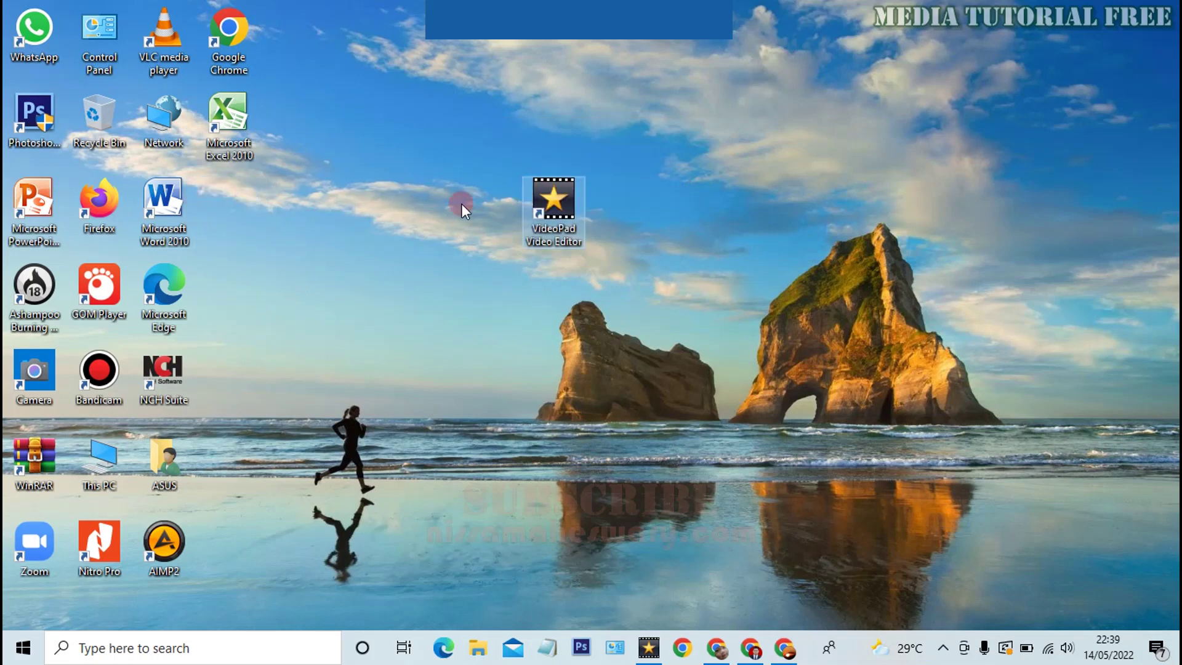
pyautogui.moveTo(237, 130); pyautogui.dragTo(418, 46)
pyautogui.moveTo(184, 215); pyautogui.dragTo(376, 302)
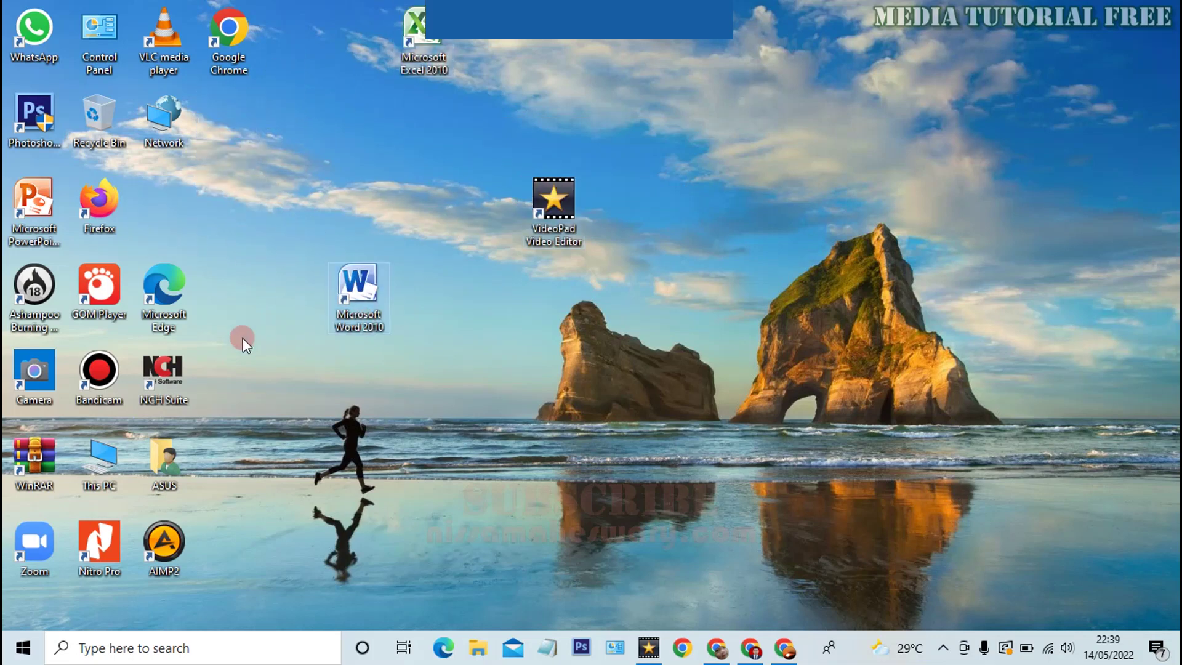
pyautogui.moveTo(163, 289); pyautogui.dragTo(292, 173)
pyautogui.moveTo(162, 369); pyautogui.dragTo(692, 156)
pyautogui.moveTo(152, 468); pyautogui.dragTo(468, 363)
pyautogui.moveTo(98, 283); pyautogui.dragTo(261, 230)
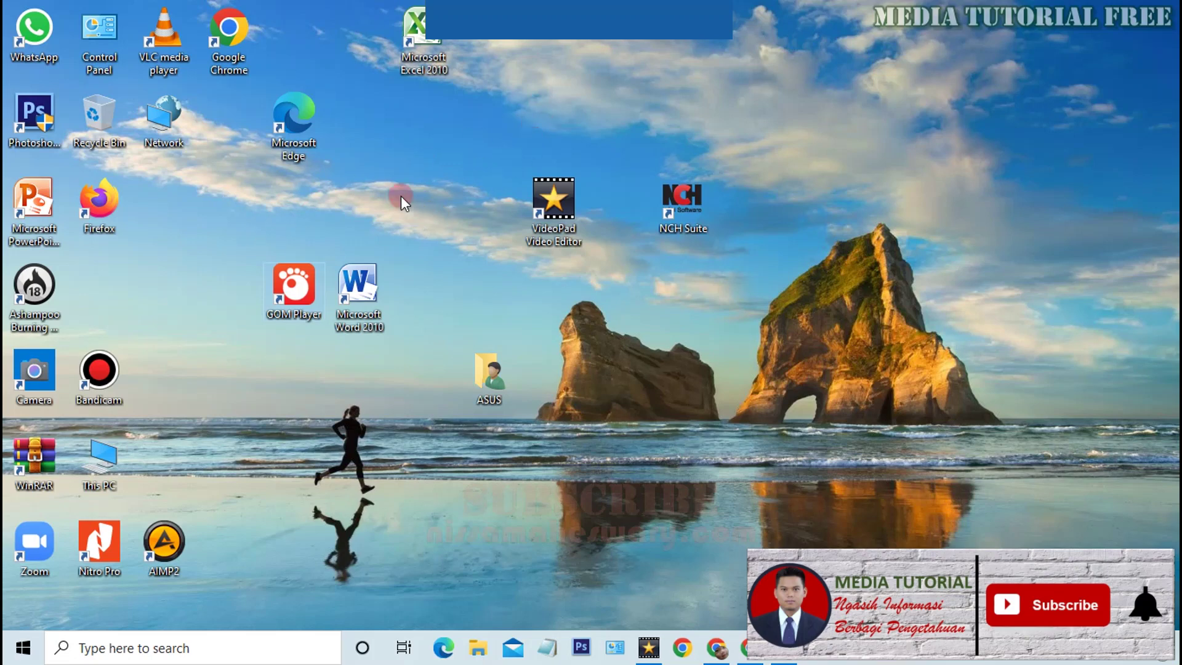
# Enable Auto arrange icons for the desktop and check the option in the desktop's view settings.
pyautogui.rightClick(362, 151)
pyautogui.moveTo(446, 160)
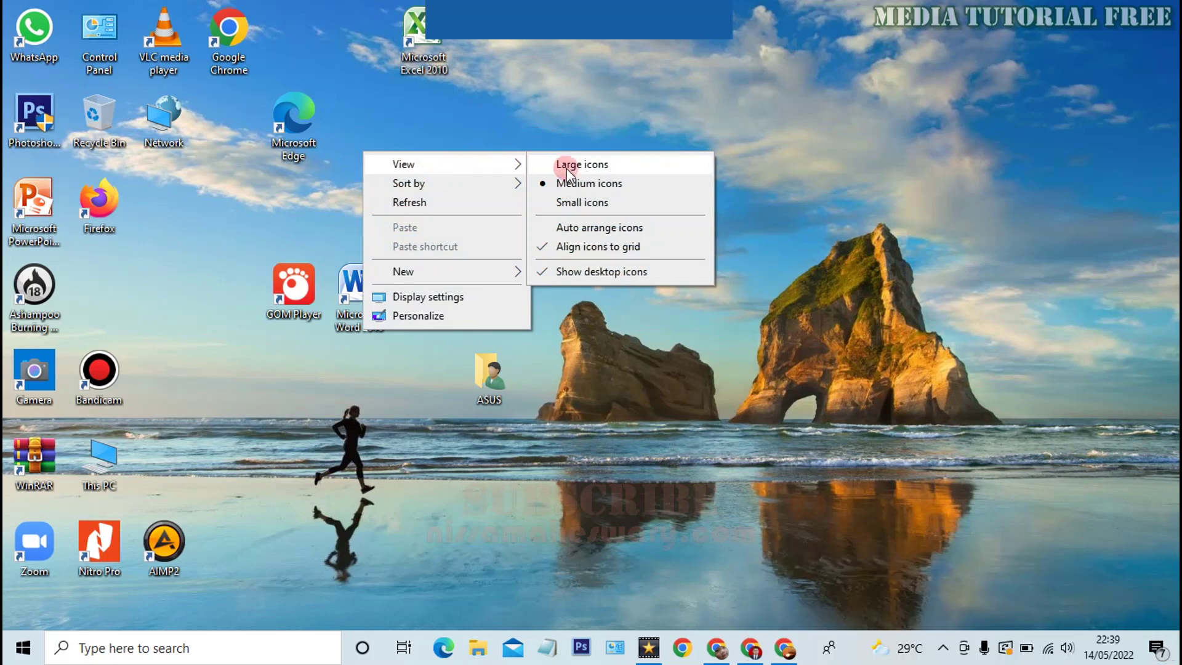
pyautogui.click(577, 227)
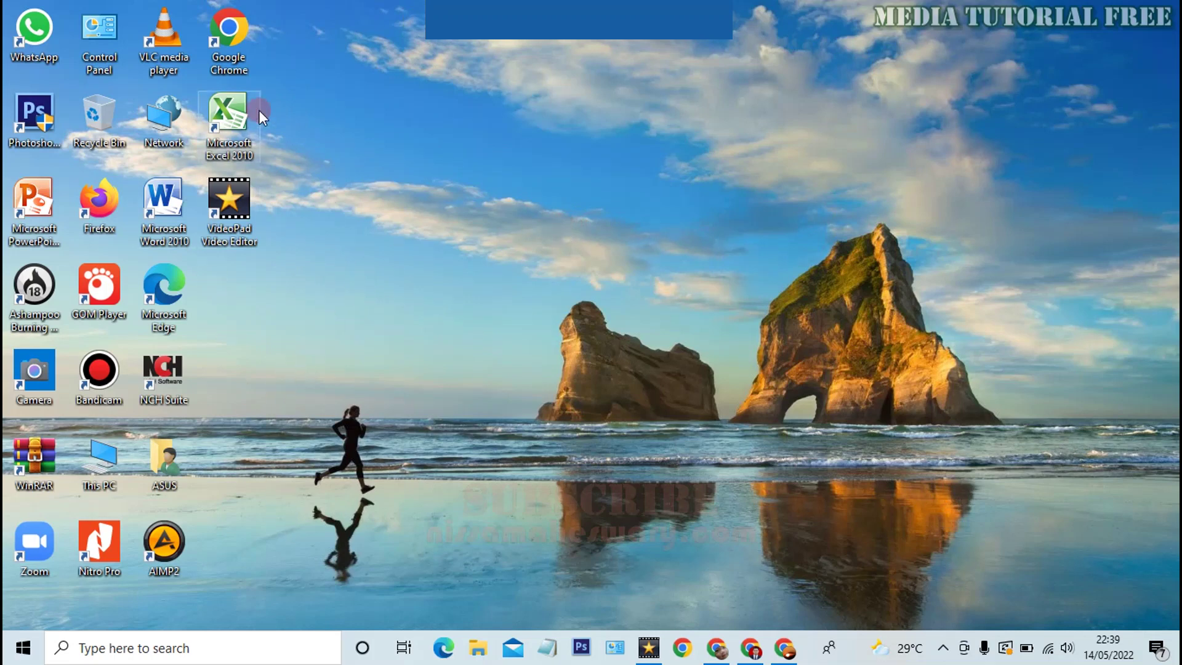
pyautogui.rightClick(363, 153)
pyautogui.moveTo(394, 166)
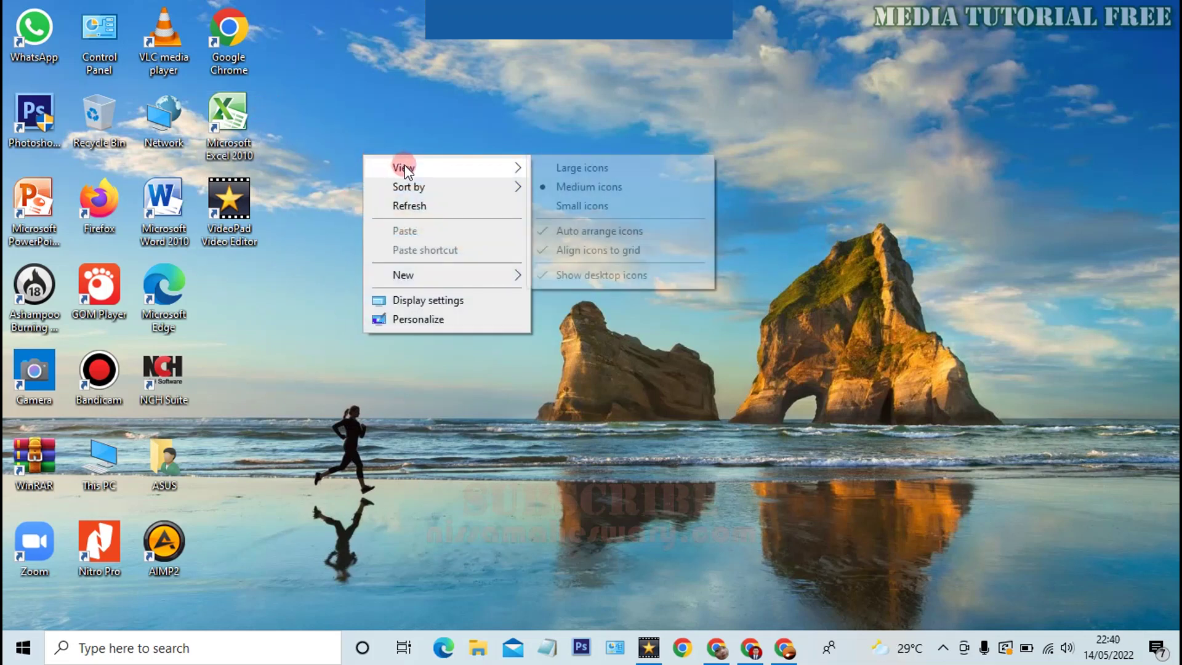
pyautogui.click(565, 231)
# Try to move VideoPad and Excel out of the fourth column, and move Google Chrome to the end of that column.
pyautogui.moveTo(248, 226); pyautogui.dragTo(397, 337)
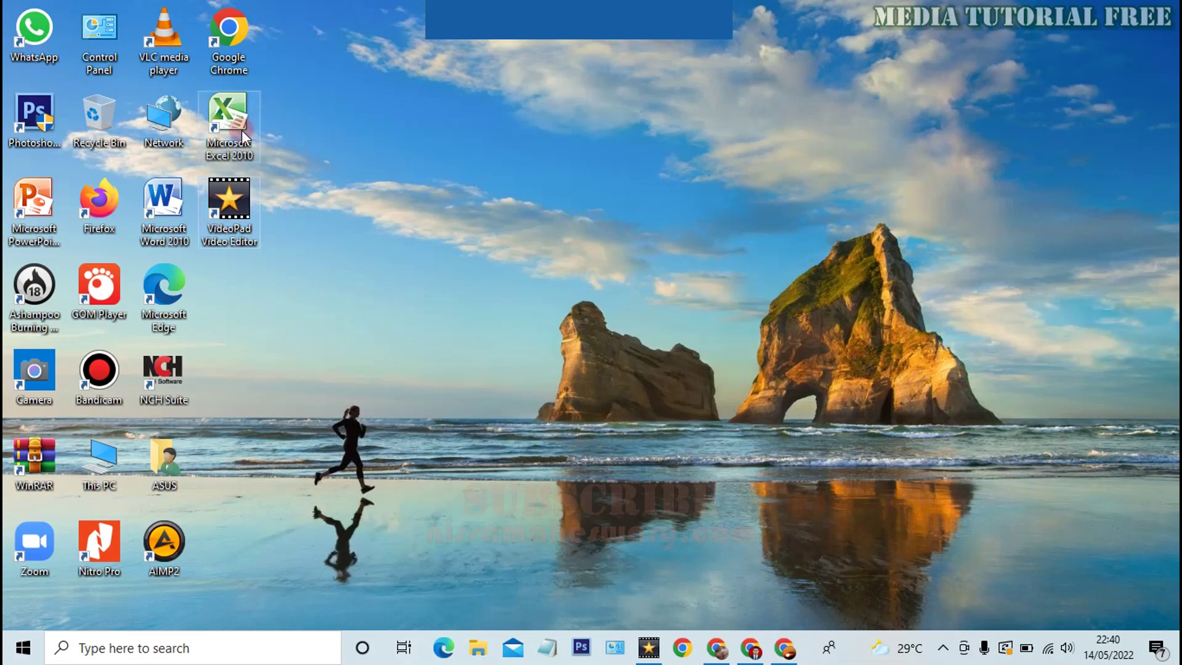
pyautogui.moveTo(224, 124); pyautogui.dragTo(311, 112)
pyautogui.moveTo(247, 41); pyautogui.dragTo(253, 314)
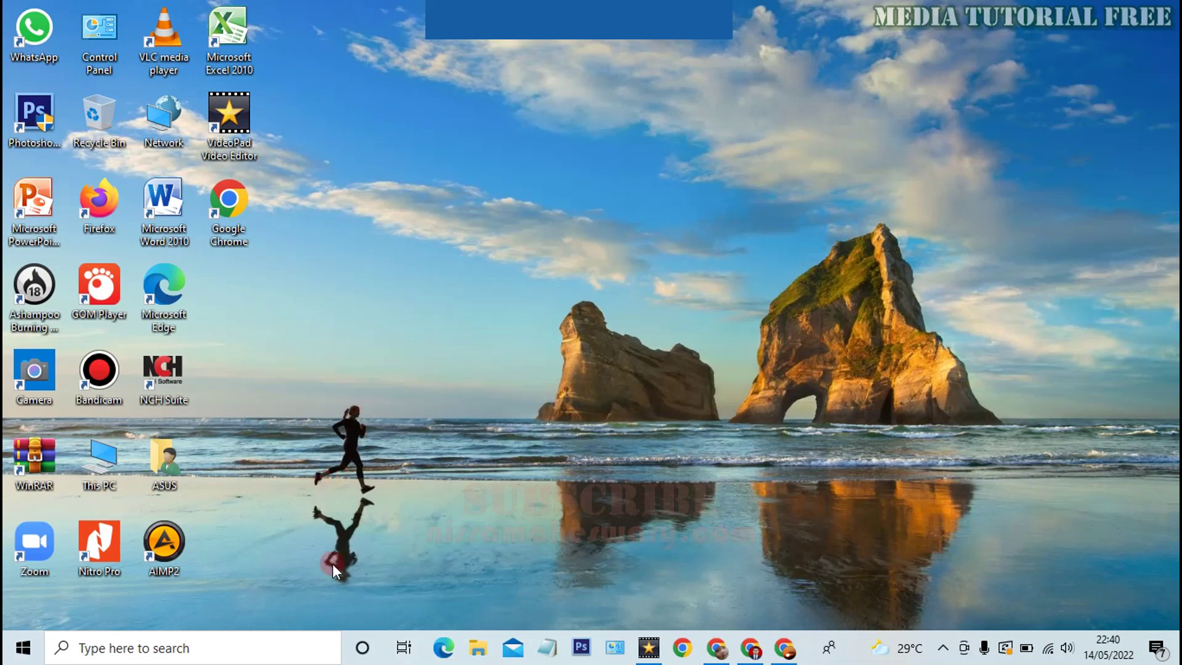
pyautogui.moveTo(359, 596); pyautogui.dragTo(6, 8)
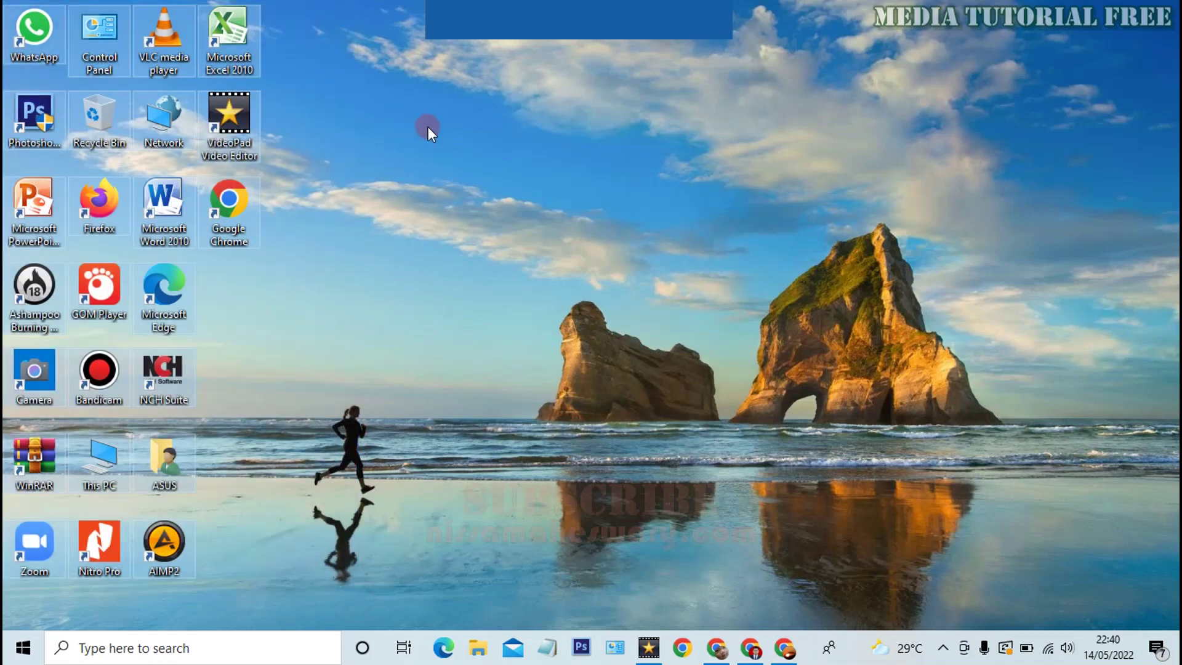
pyautogui.click(364, 187)
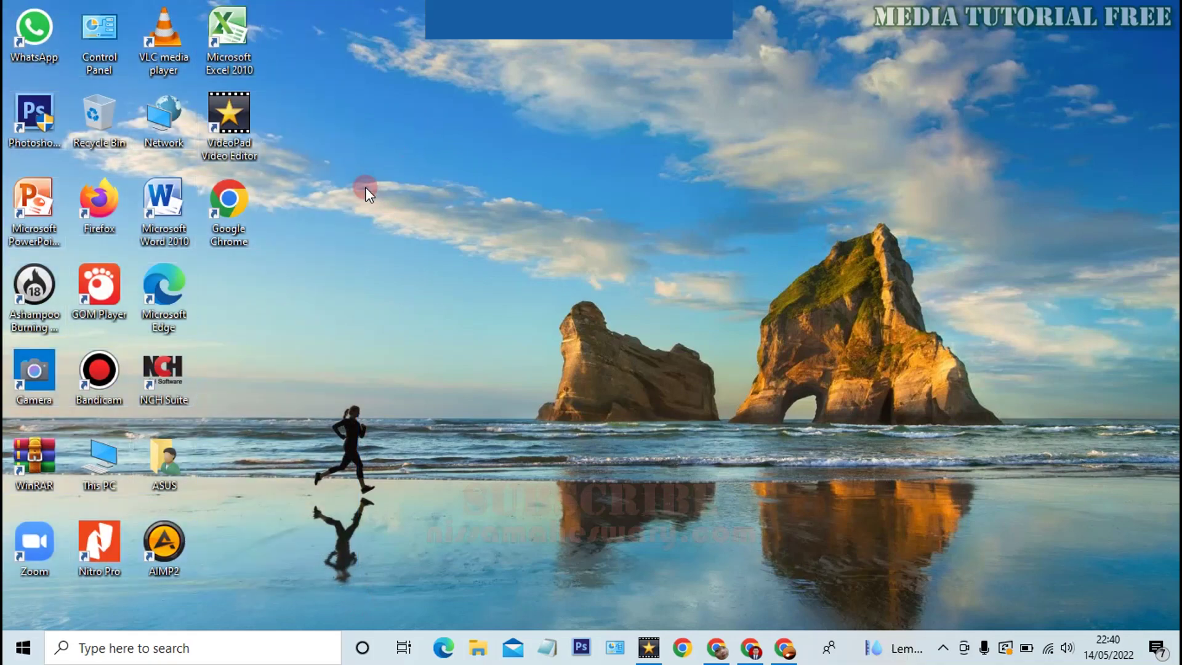